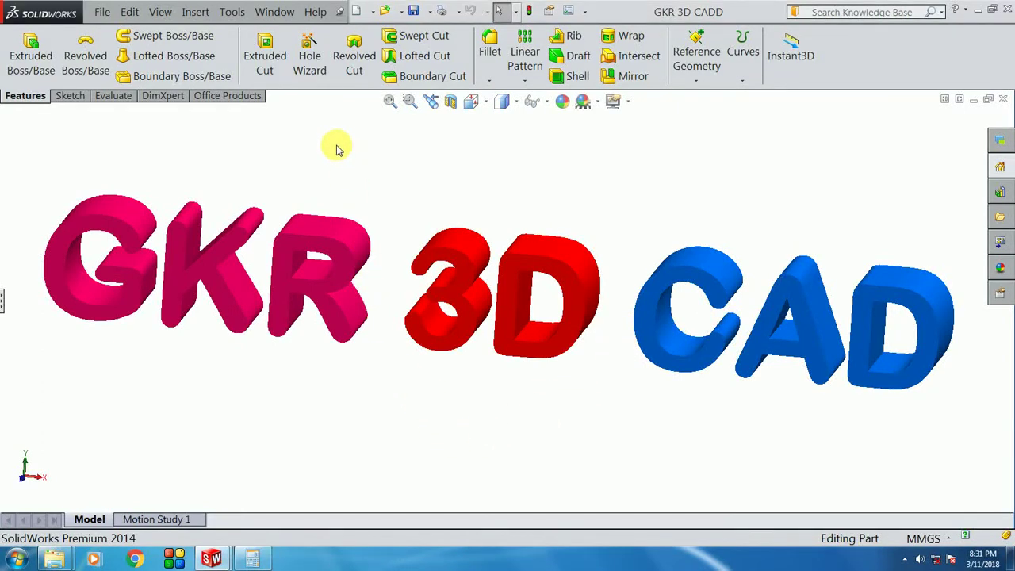
# Switch to the 2 Assem2 assembly window from the Window menu.
pyautogui.click(273, 11)
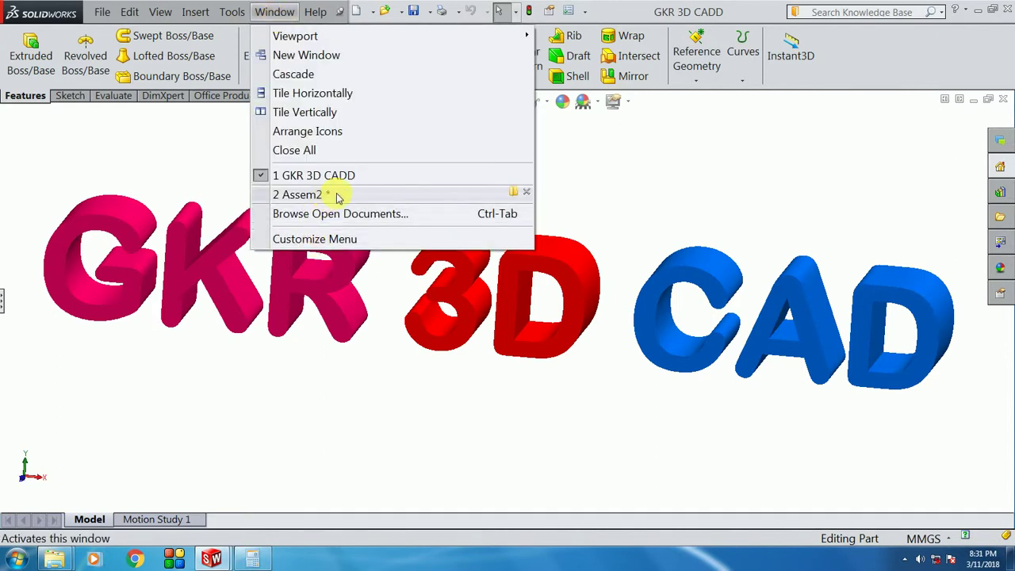
pyautogui.click(337, 195)
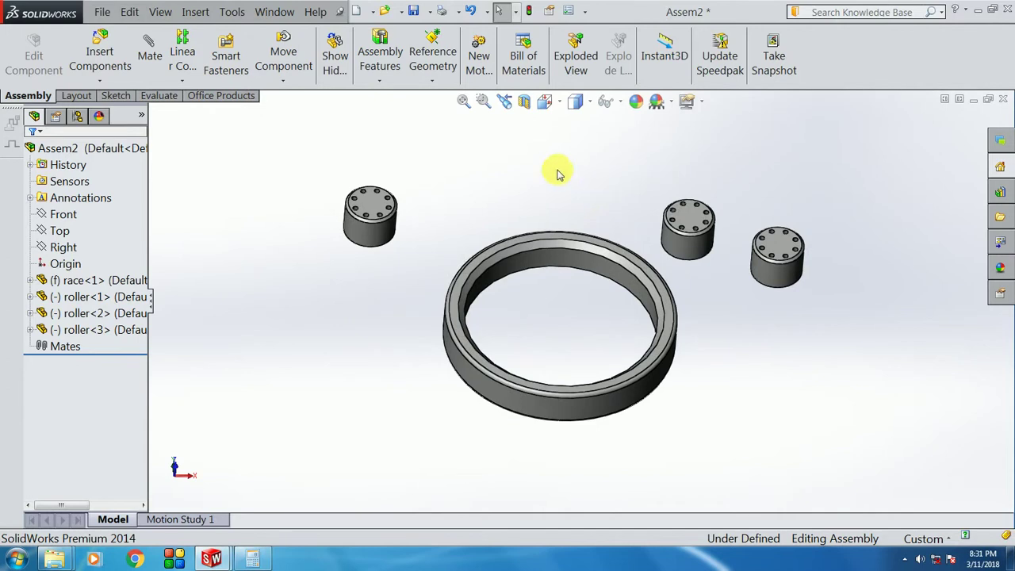
# Mate the left roller's top face Coincident with the race ring's top face.
pyautogui.moveTo(528, 249)
pyautogui.mouseDown(button='middle')
pyautogui.moveTo(534, 150)
pyautogui.moveTo(549, 172)
pyautogui.moveTo(505, 190)
pyautogui.moveTo(566, 283)
pyautogui.moveTo(541, 193)
pyautogui.moveTo(432, 274)
pyautogui.mouseUp(button='middle')
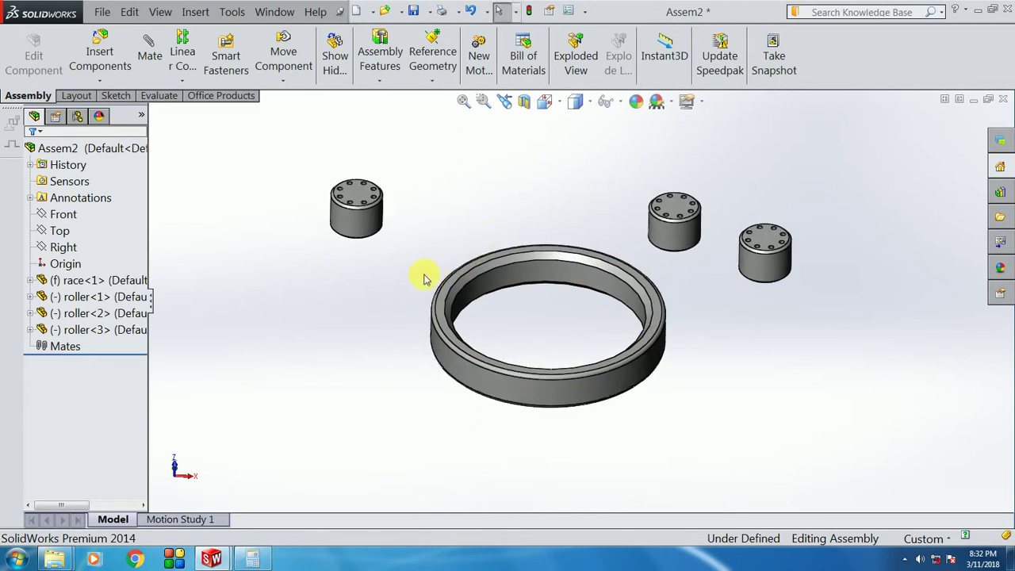
pyautogui.click(359, 202)
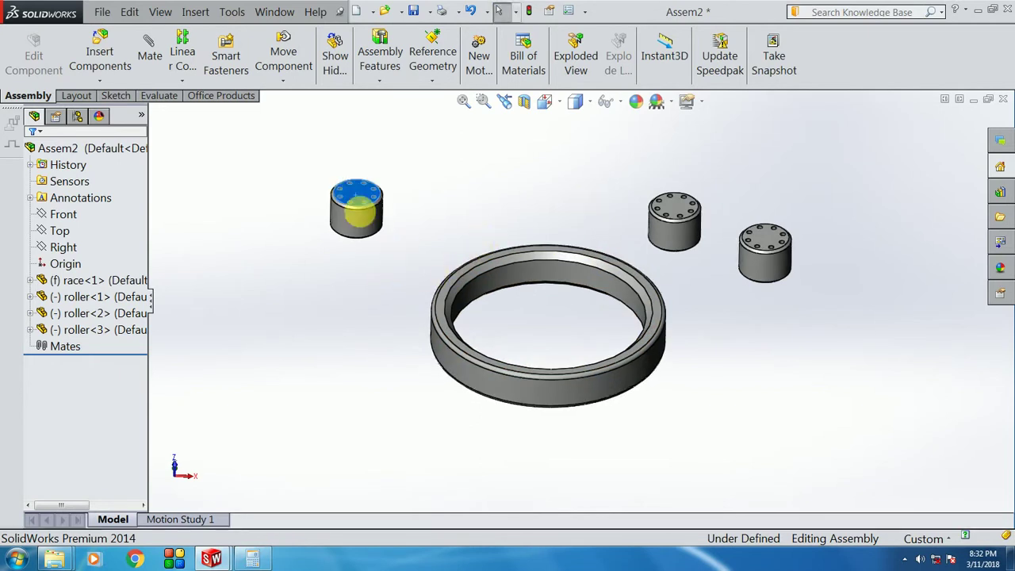
pyautogui.scroll(-2, 484, 282)
pyautogui.keyDown('ctrl'); pyautogui.click(472, 274); pyautogui.keyUp('ctrl')
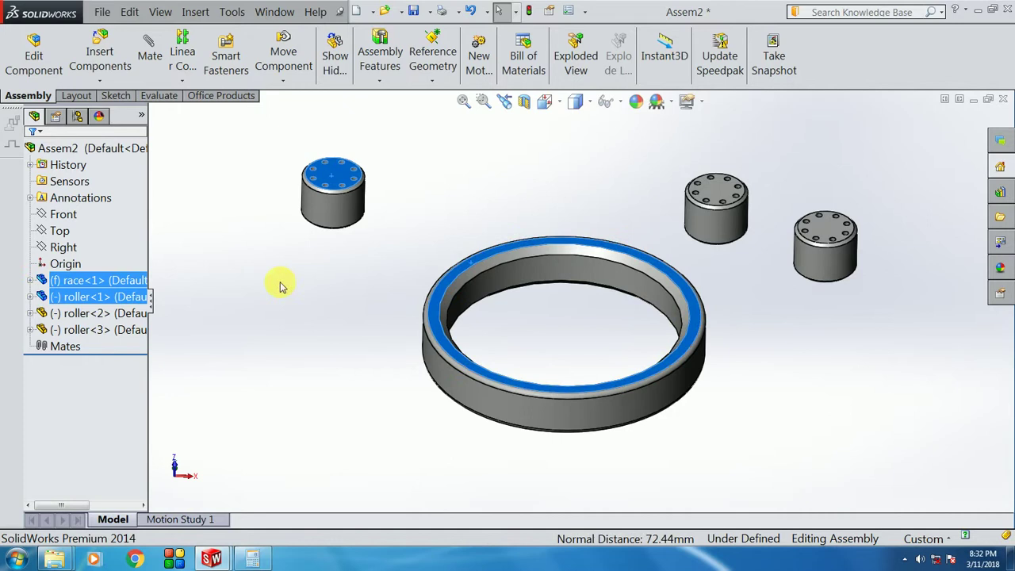
pyautogui.click(155, 52)
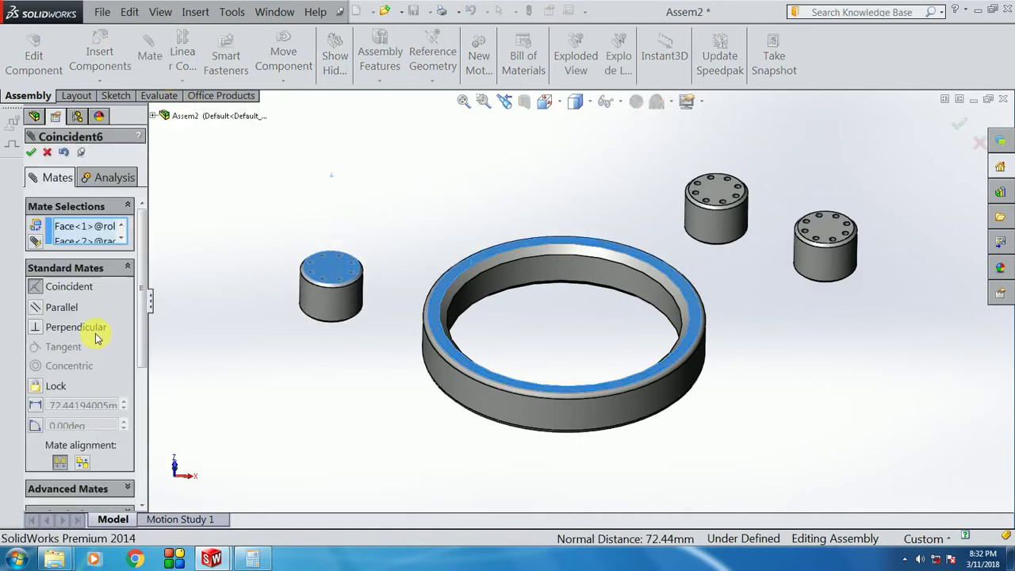
# Accept the left roller's mate, then make the middle roller's top face coincident with the race top.
pyautogui.click(32, 154)
pyautogui.click(718, 183)
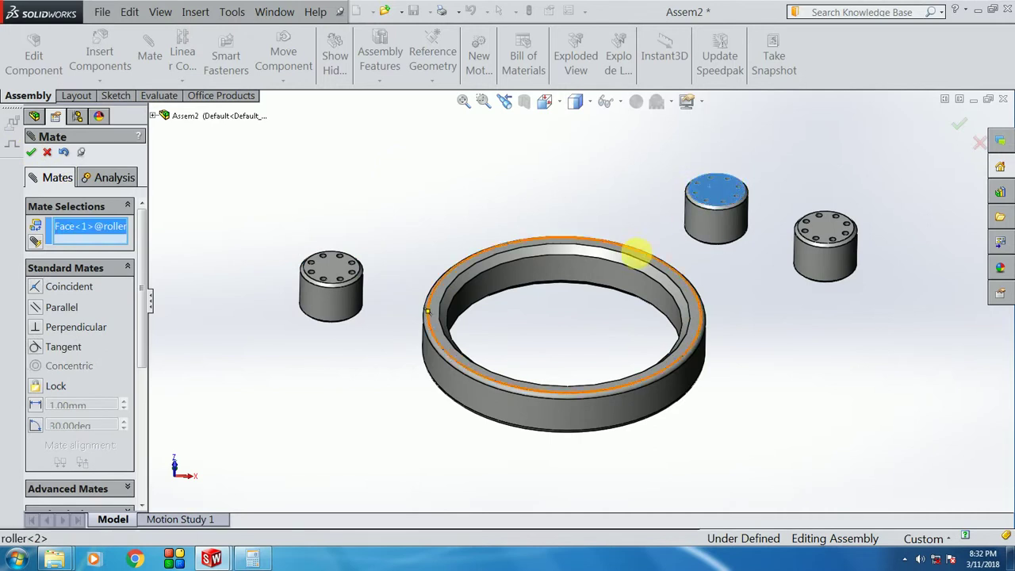
pyautogui.click(634, 262)
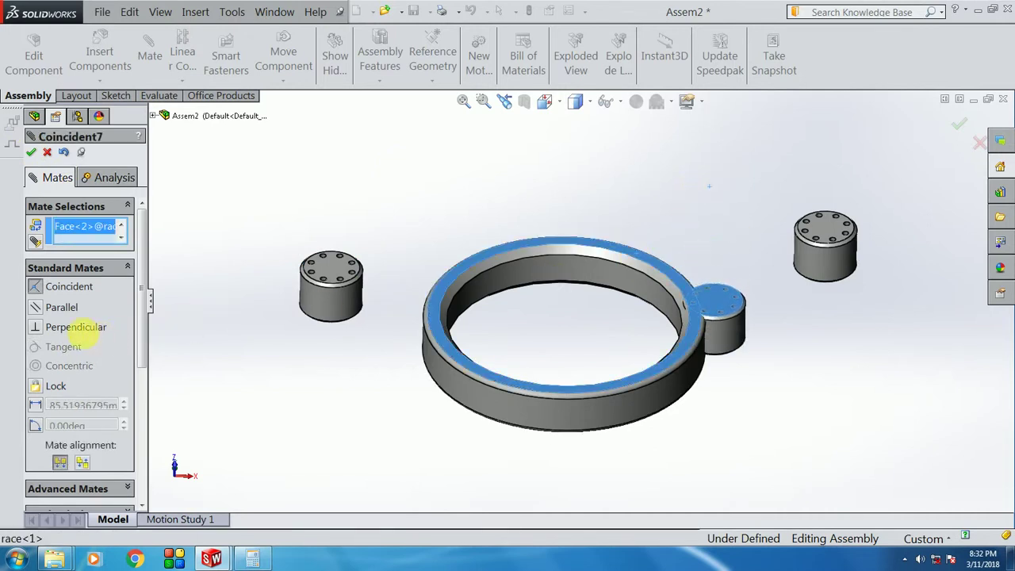
pyautogui.click(32, 154)
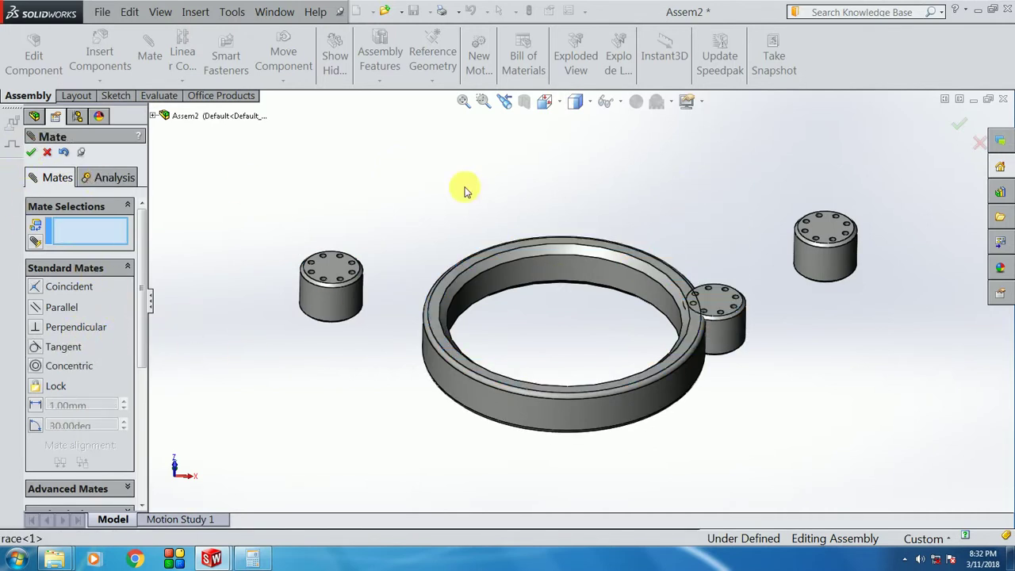
# Make the right roller's top face coincident with the race's top face.
pyautogui.click(816, 238)
pyautogui.click(671, 277)
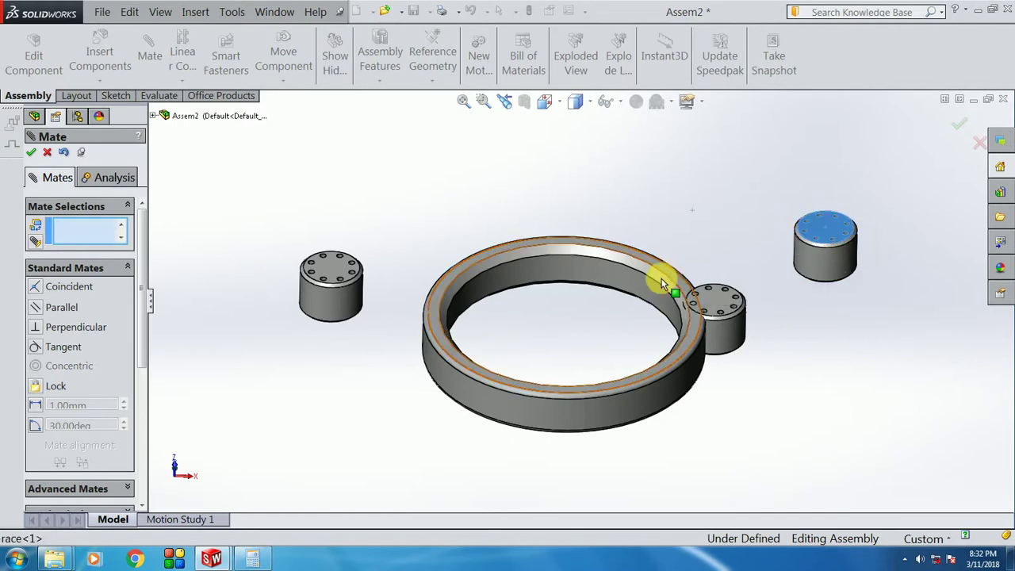
pyautogui.click(234, 348)
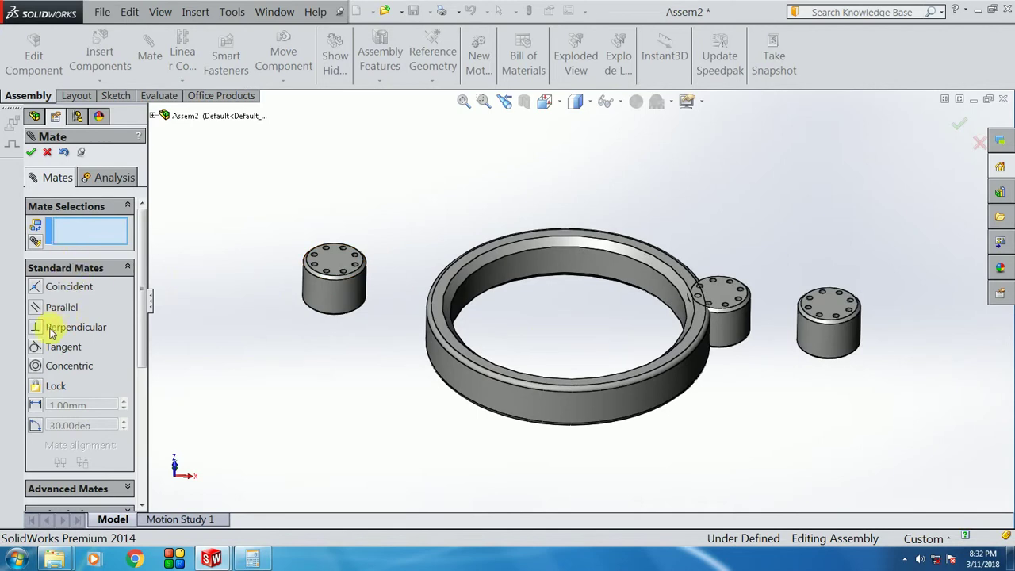
# Mate the left roller's side face tangent to the race's inner wall, flipped to sit inside.
pyautogui.click(312, 291)
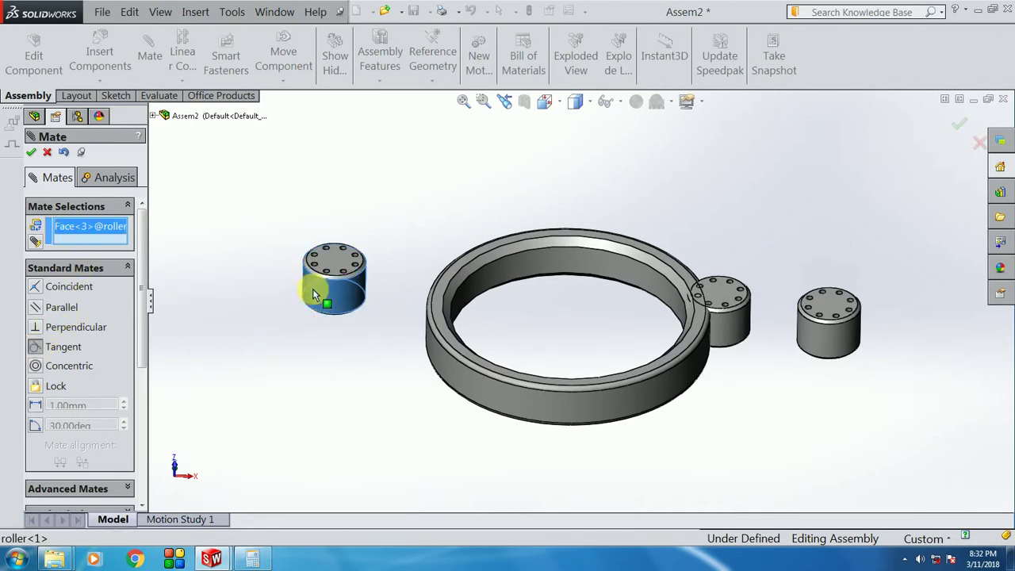
pyautogui.click(474, 285)
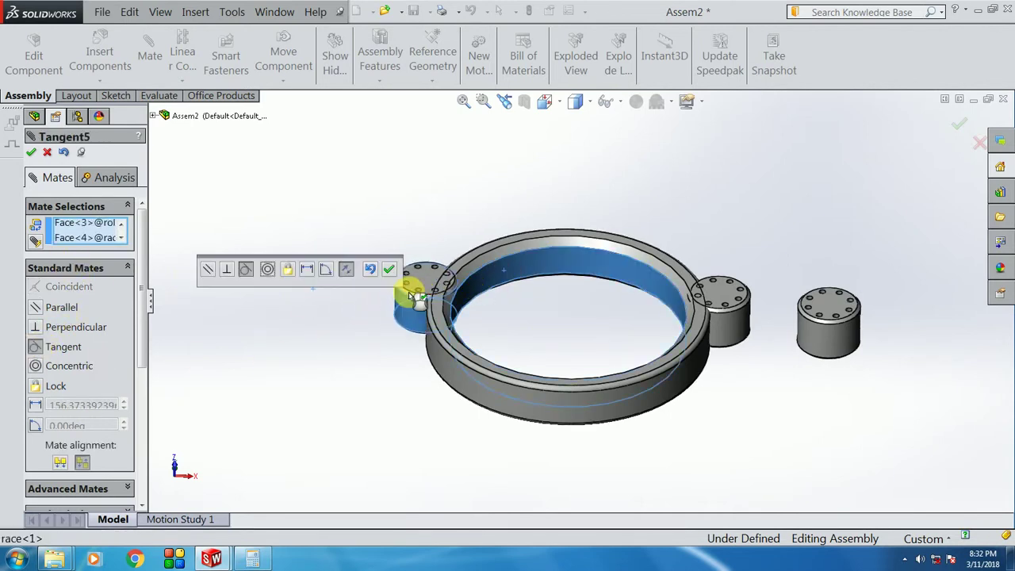
pyautogui.click(346, 271)
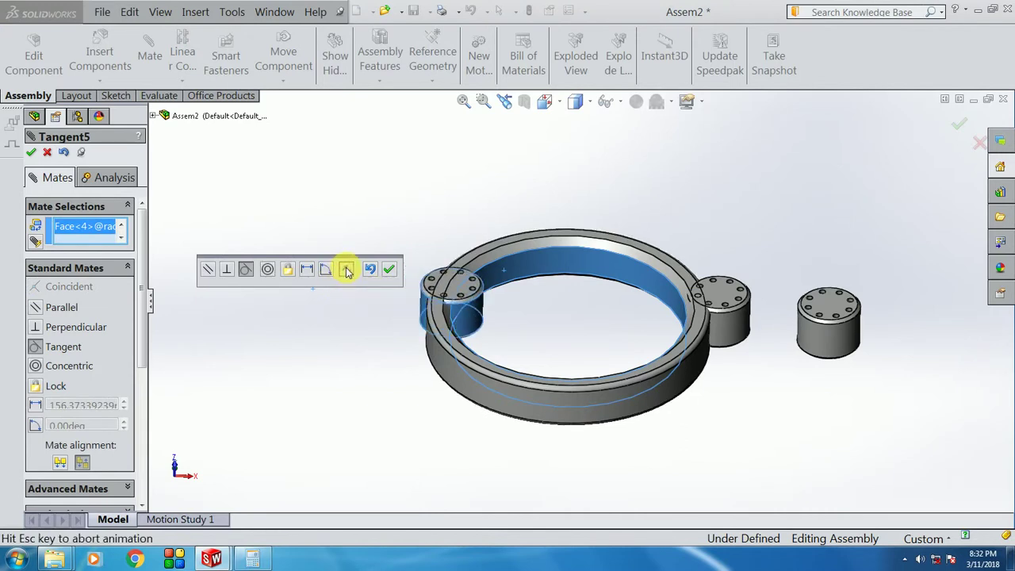
pyautogui.click(390, 271)
# Mate the middle roller tangent to the race's inner wall, with alignment flipped to the inside.
pyautogui.click(714, 331)
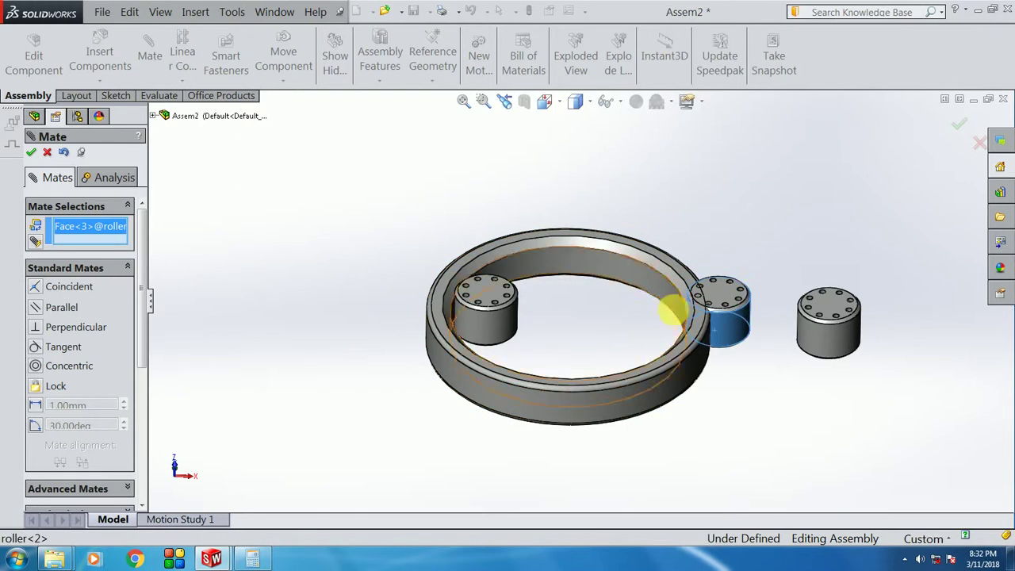
pyautogui.click(654, 278)
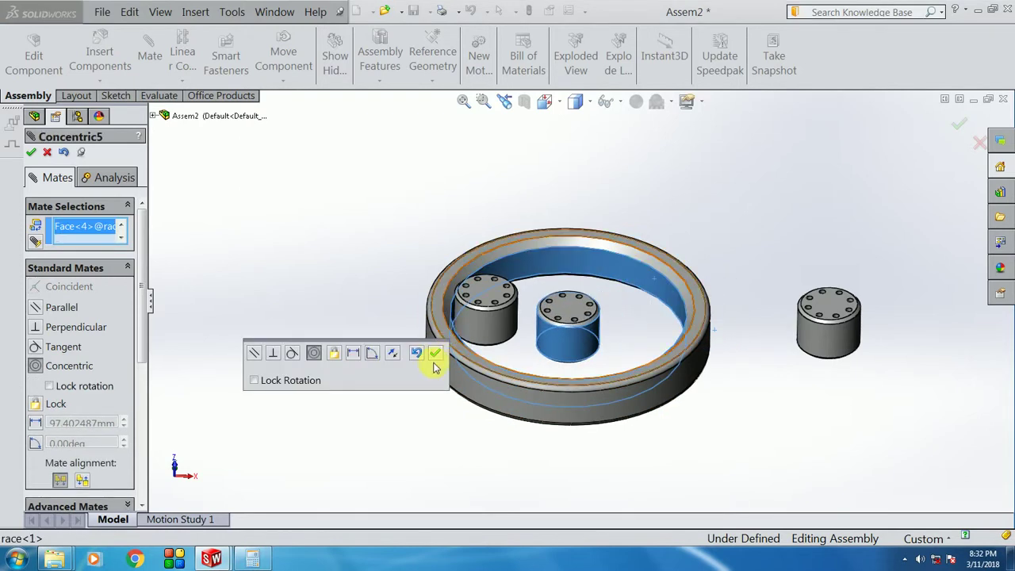
pyautogui.click(293, 354)
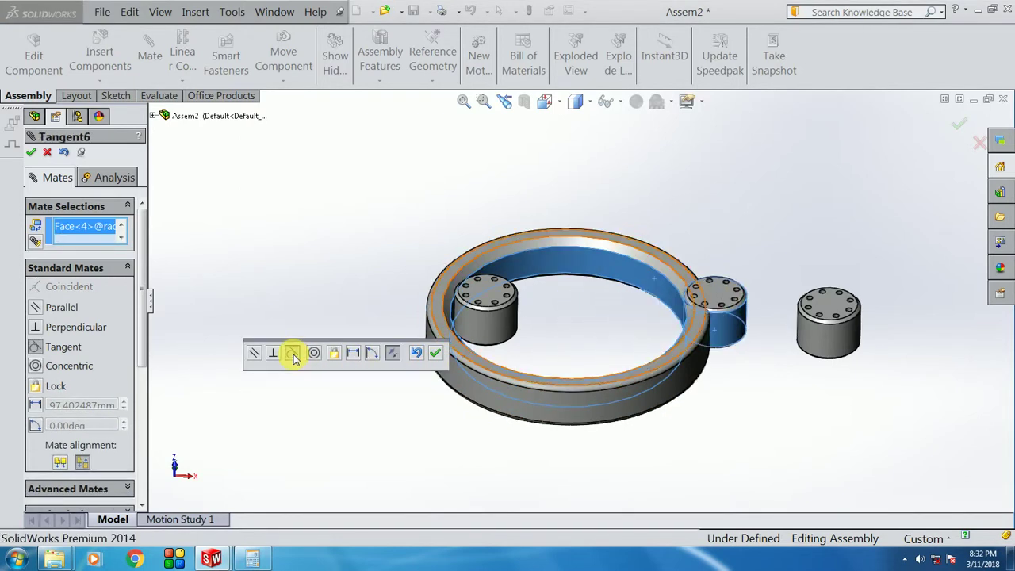
pyautogui.click(392, 354)
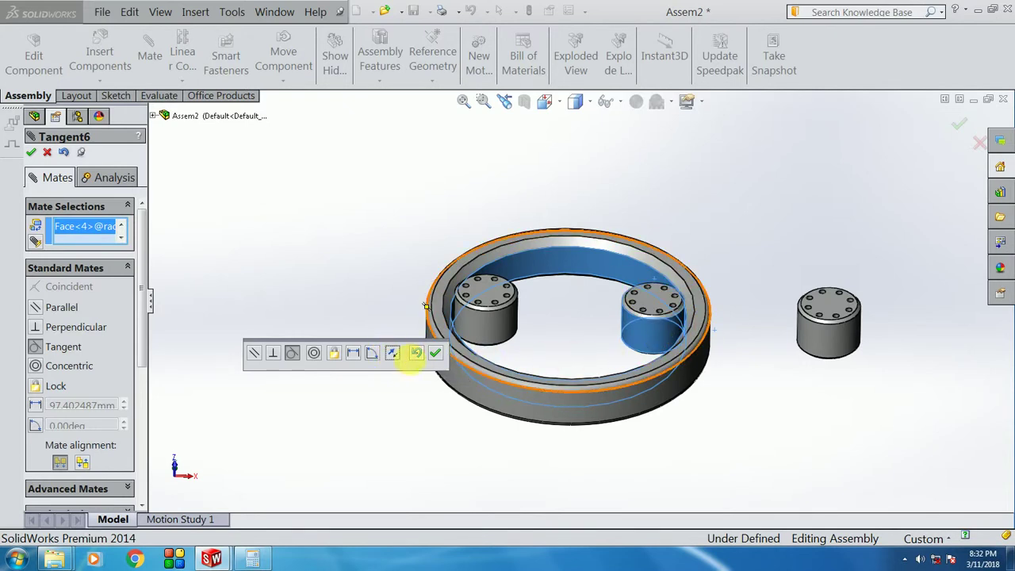
pyautogui.click(397, 356)
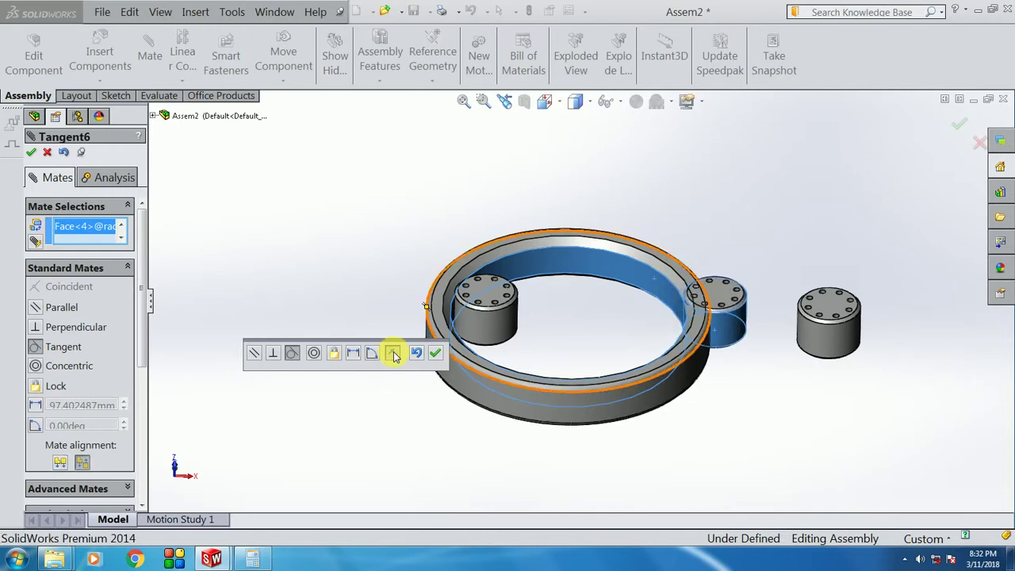
pyautogui.click(394, 356)
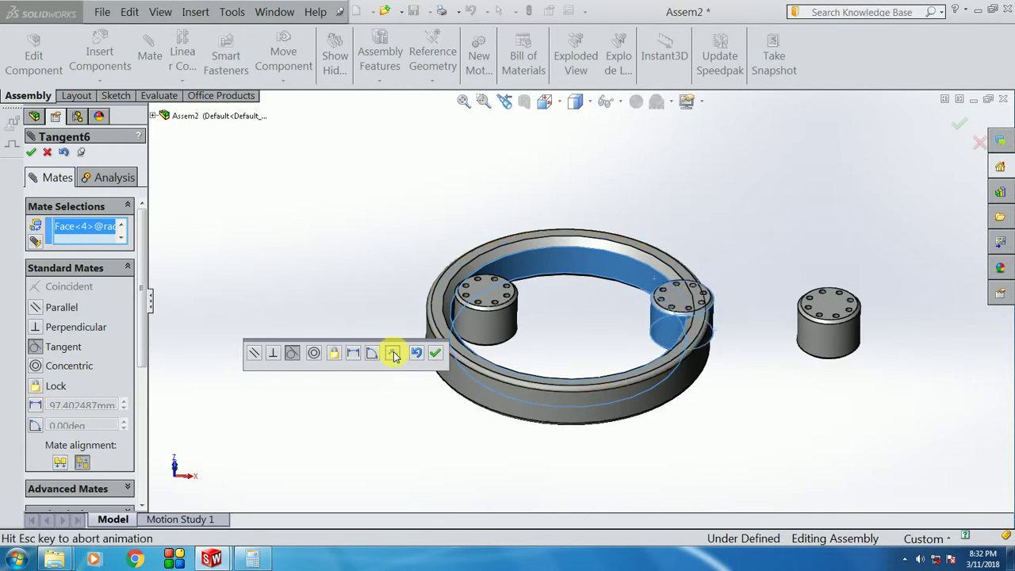
pyautogui.click(434, 356)
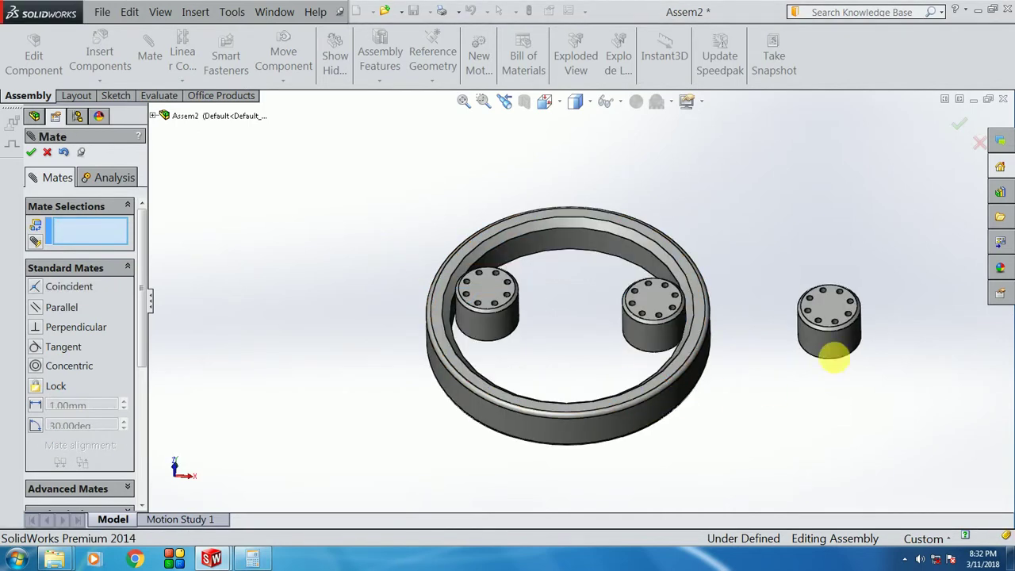
# Mate the third roller's side face tangent to the race's inner wall, flipped inside the ring.
pyautogui.click(846, 340)
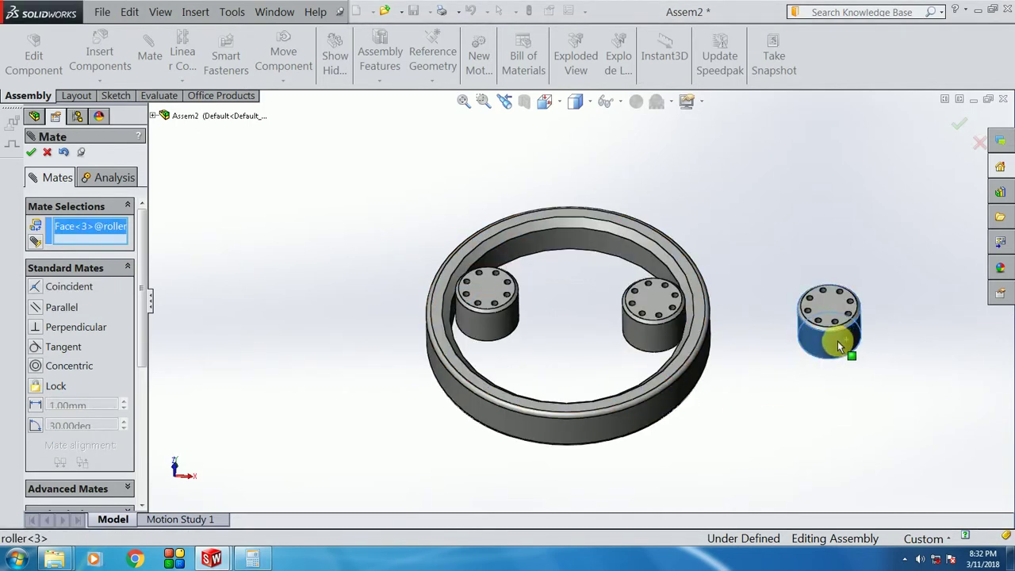
pyautogui.click(583, 251)
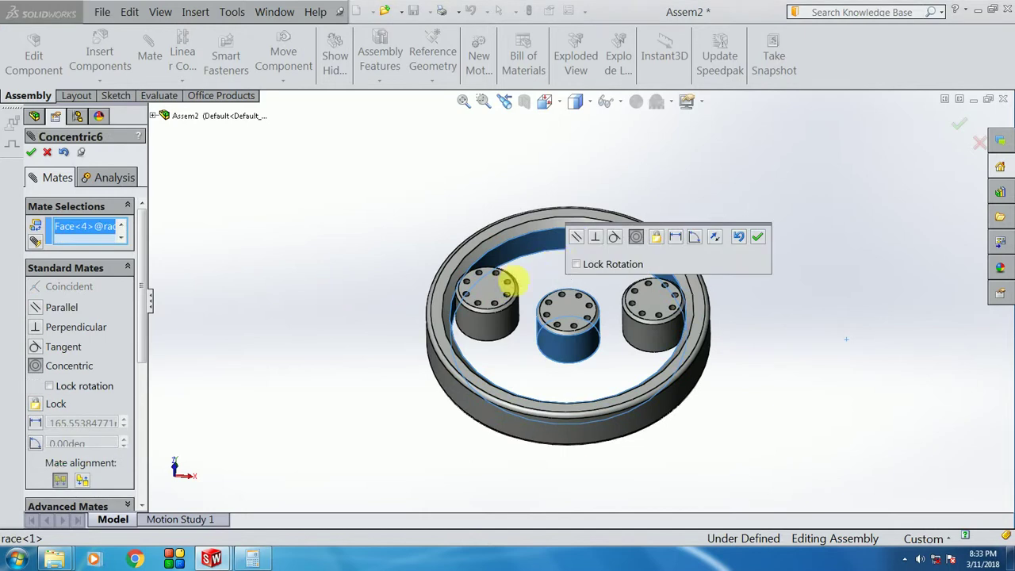
pyautogui.click(613, 237)
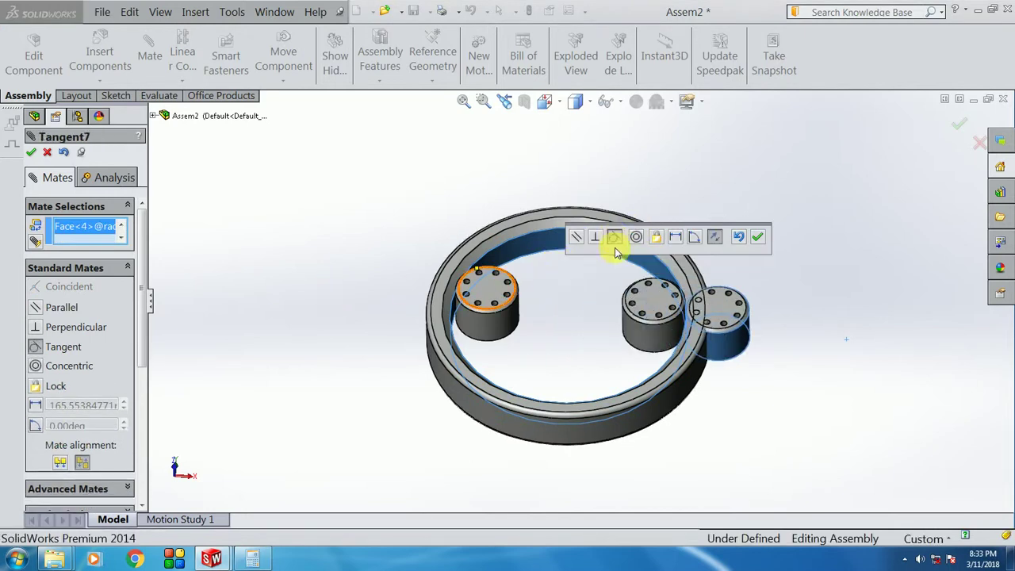
pyautogui.click(718, 238)
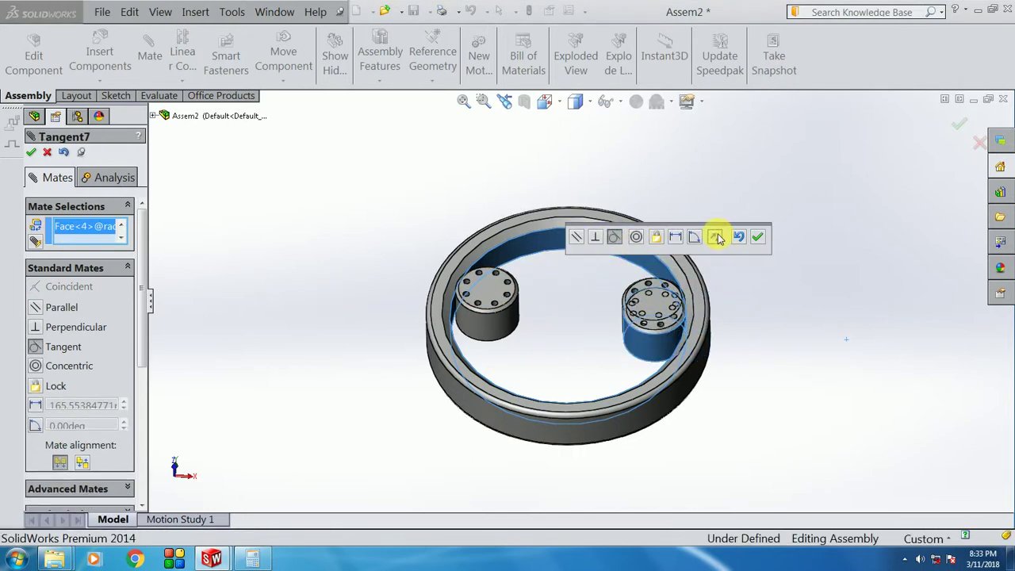
pyautogui.click(756, 238)
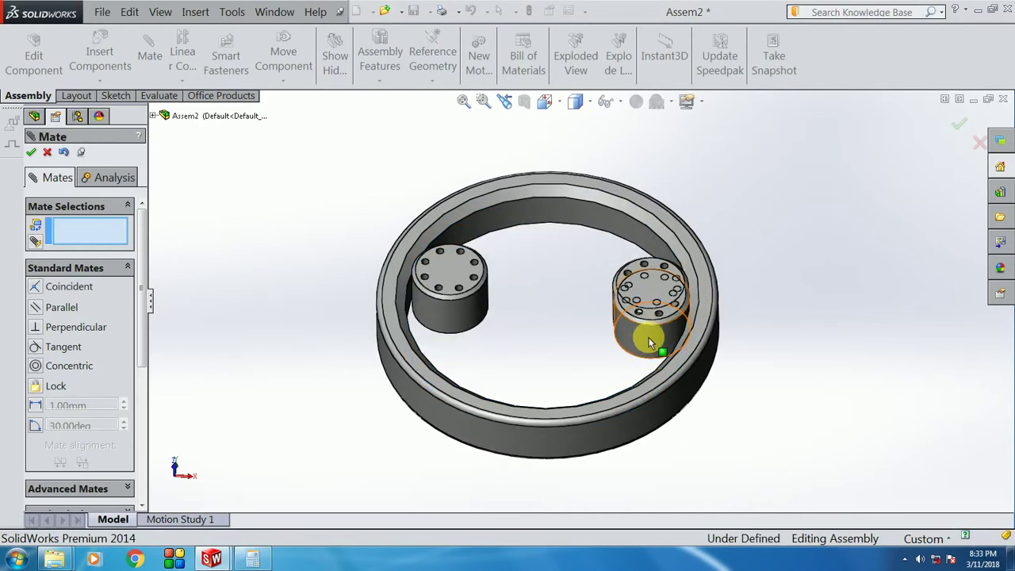
pyautogui.moveTo(647, 332)
pyautogui.keyDown('ctrl'); pyautogui.mouseDown()
pyautogui.moveTo(604, 369)
pyautogui.moveTo(513, 383)
pyautogui.mouseUp(); pyautogui.keyUp('ctrl')
# Close the mate panel and slide the three rollers around the ring, one to the bottom centre.
pyautogui.click(46, 154)
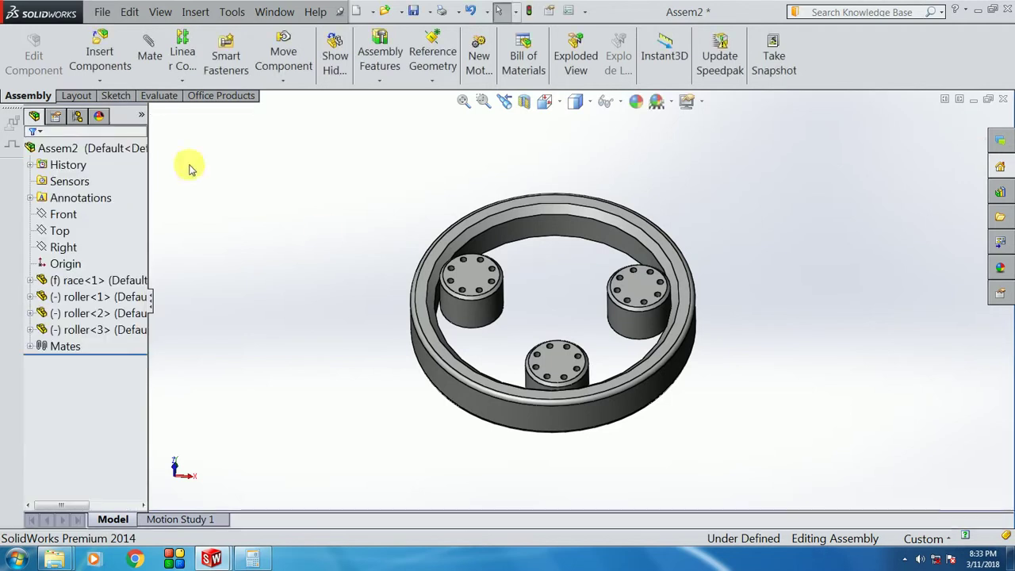
pyautogui.scroll(-2, 551, 309)
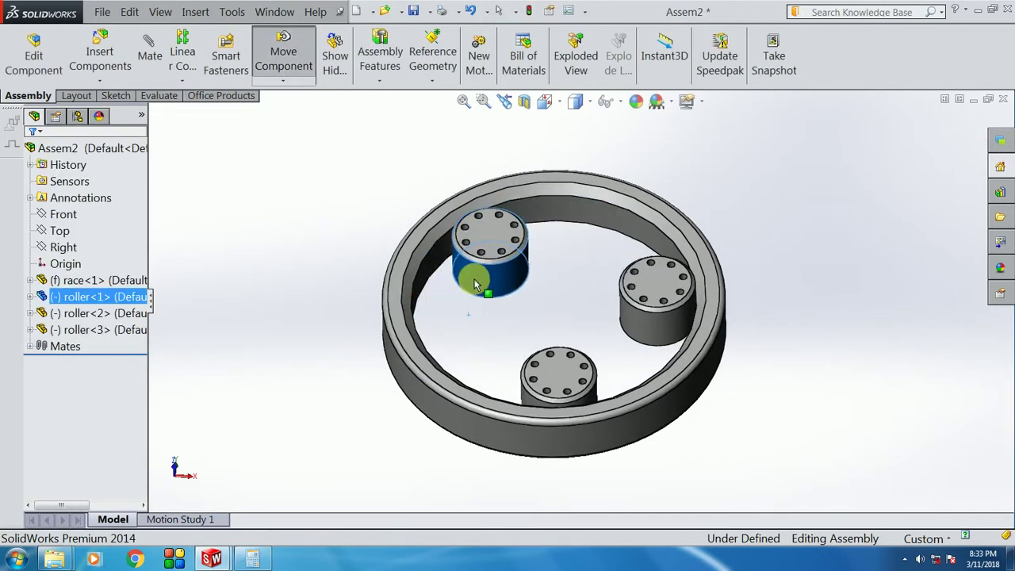
pyautogui.moveTo(468, 317); pyautogui.dragTo(479, 301)
pyautogui.moveTo(651, 331); pyautogui.dragTo(645, 317)
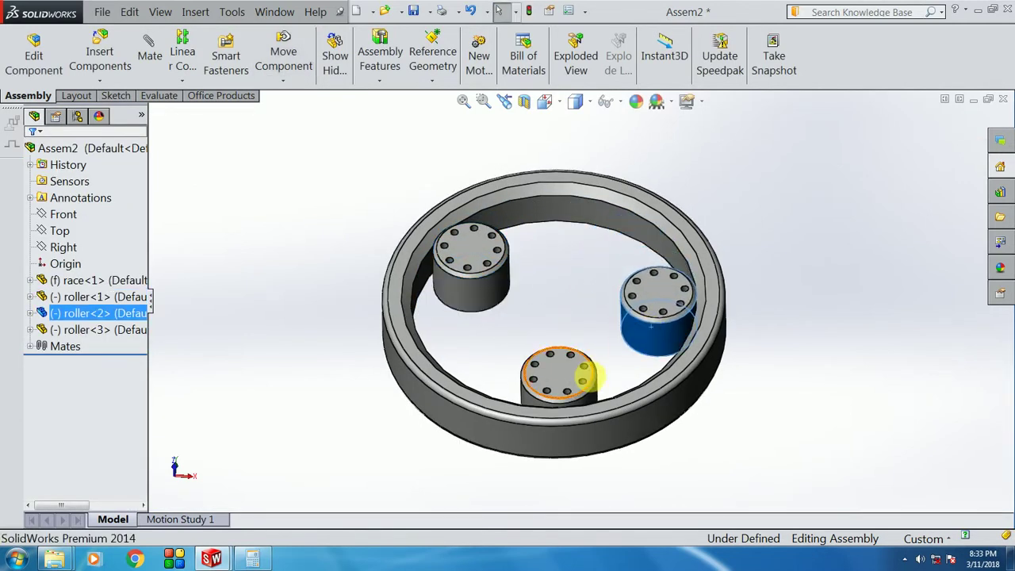
pyautogui.moveTo(555, 373)
pyautogui.mouseDown()
pyautogui.moveTo(519, 372)
pyautogui.moveTo(539, 364)
pyautogui.mouseUp()
pyautogui.press('Escape')
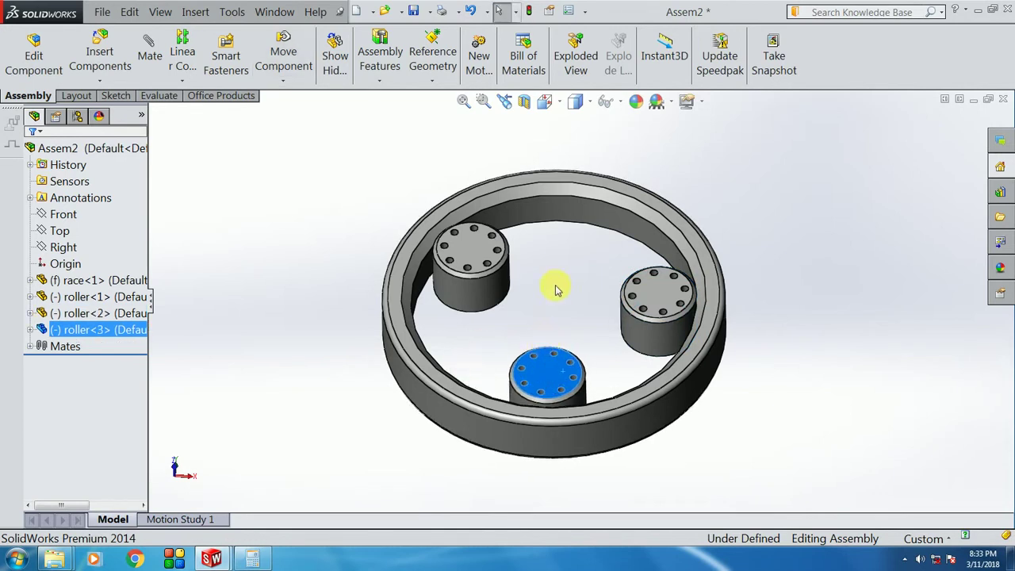
pyautogui.click(555, 283)
pyautogui.scroll(2, 555, 283)
pyautogui.moveTo(555, 283)
pyautogui.mouseDown(button='middle')
pyautogui.moveTo(570, 281)
pyautogui.moveTo(582, 313)
pyautogui.mouseUp(button='middle')
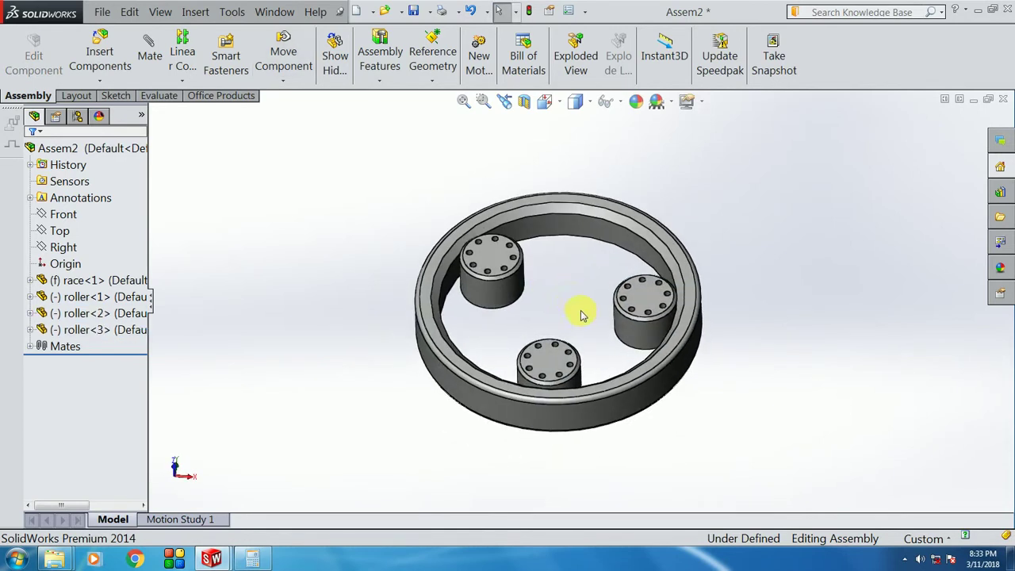
pyautogui.scroll(-2, 583, 315)
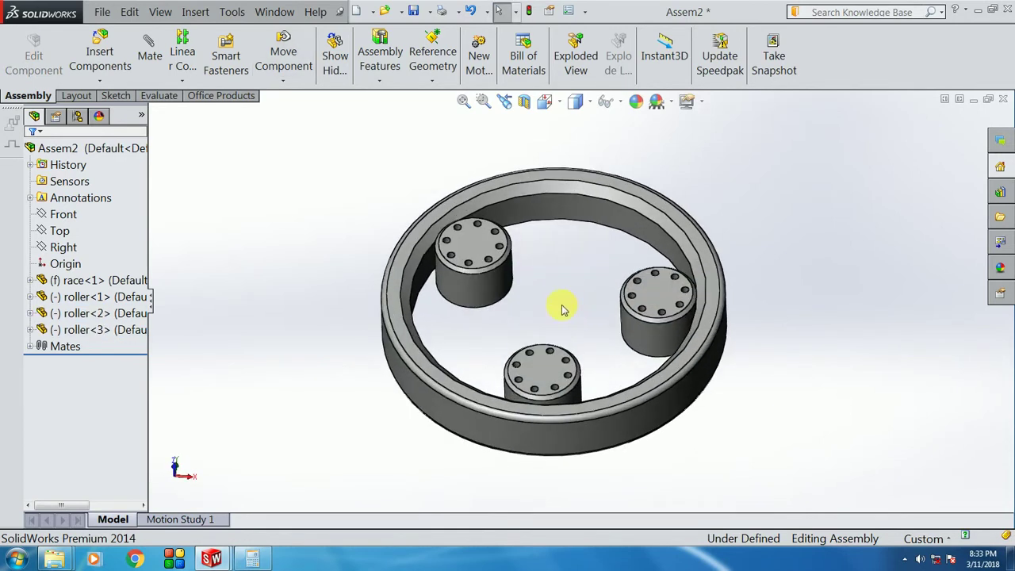
# Start Rotate Component with Collision Detection on and turn the top-left roller slightly.
pyautogui.click(287, 83)
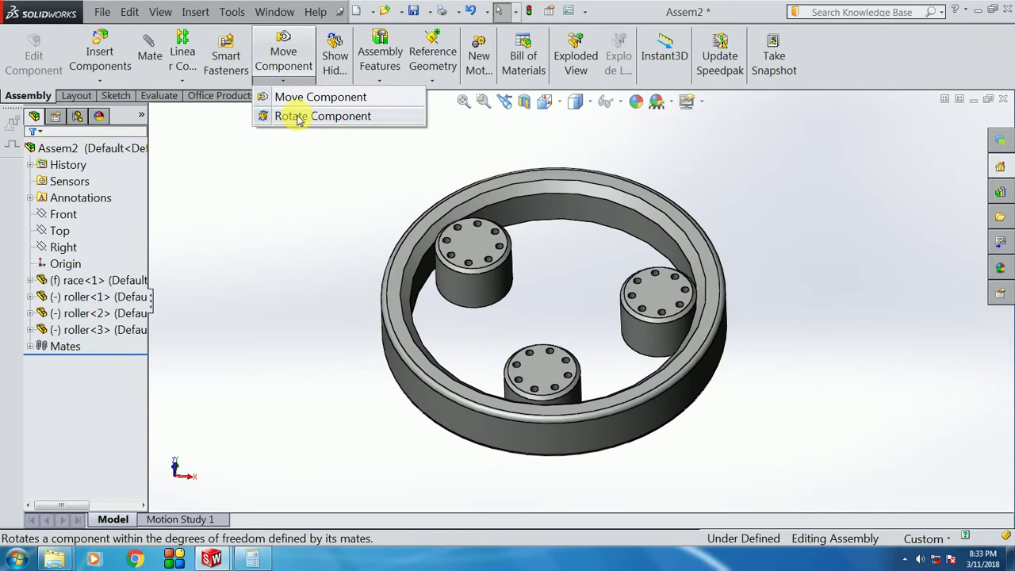
pyautogui.click(298, 117)
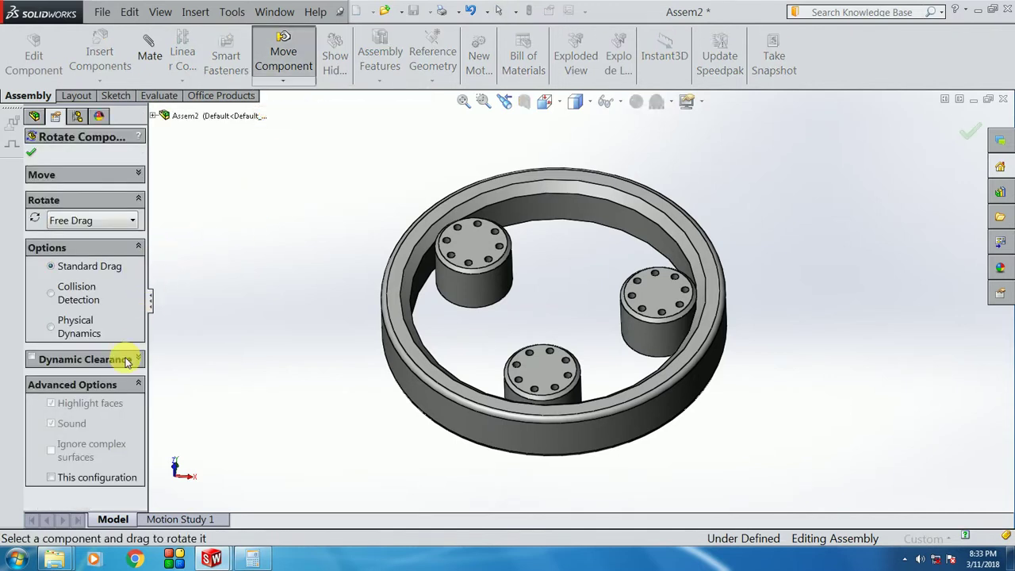
pyautogui.click(51, 297)
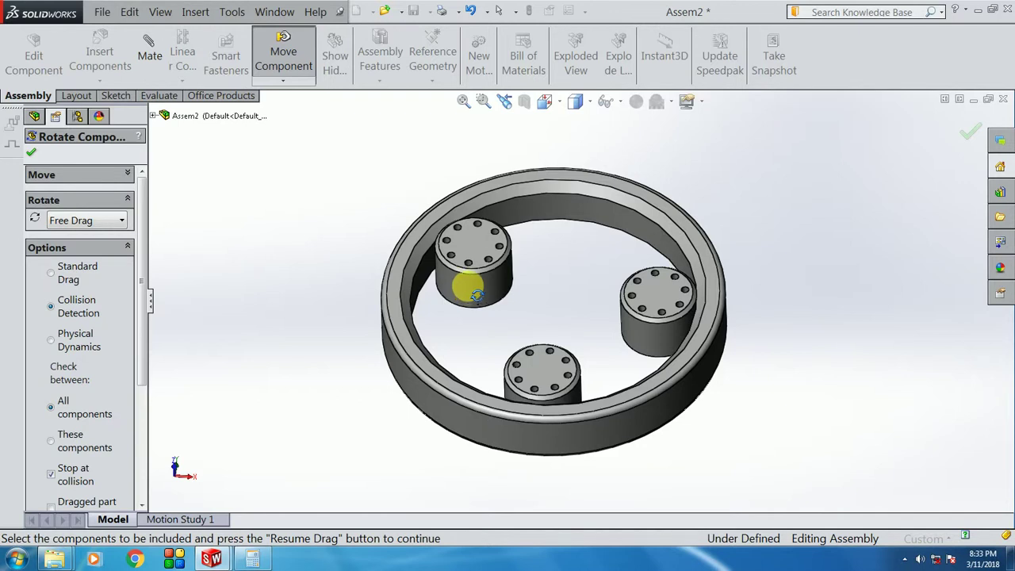
pyautogui.click(476, 294)
pyautogui.moveTo(476, 238)
pyautogui.mouseDown()
pyautogui.moveTo(526, 249)
pyautogui.moveTo(473, 303)
pyautogui.mouseUp()
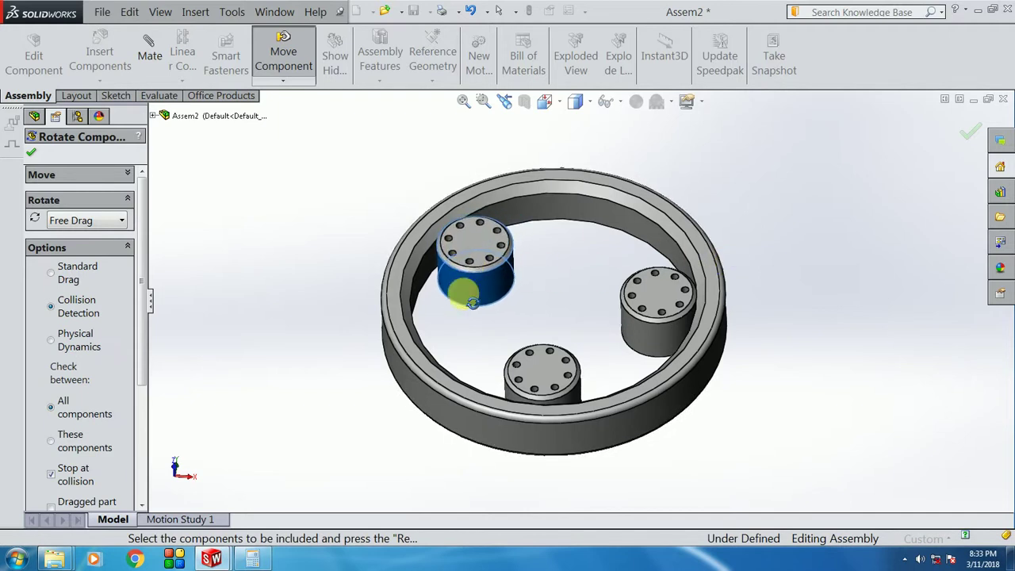
# Rotate the left roller down along the ring, viewed from the top.
pyautogui.hotkey('ctrl', '5')
pyautogui.moveTo(482, 244)
pyautogui.mouseDown()
pyautogui.moveTo(458, 363)
pyautogui.moveTo(468, 454)
pyautogui.mouseUp()
pyautogui.moveTo(447, 270)
pyautogui.mouseDown()
pyautogui.moveTo(430, 310)
pyautogui.moveTo(430, 449)
pyautogui.moveTo(476, 446)
pyautogui.mouseUp()
pyautogui.press('z')
pyautogui.scroll(-3, 553, 388)
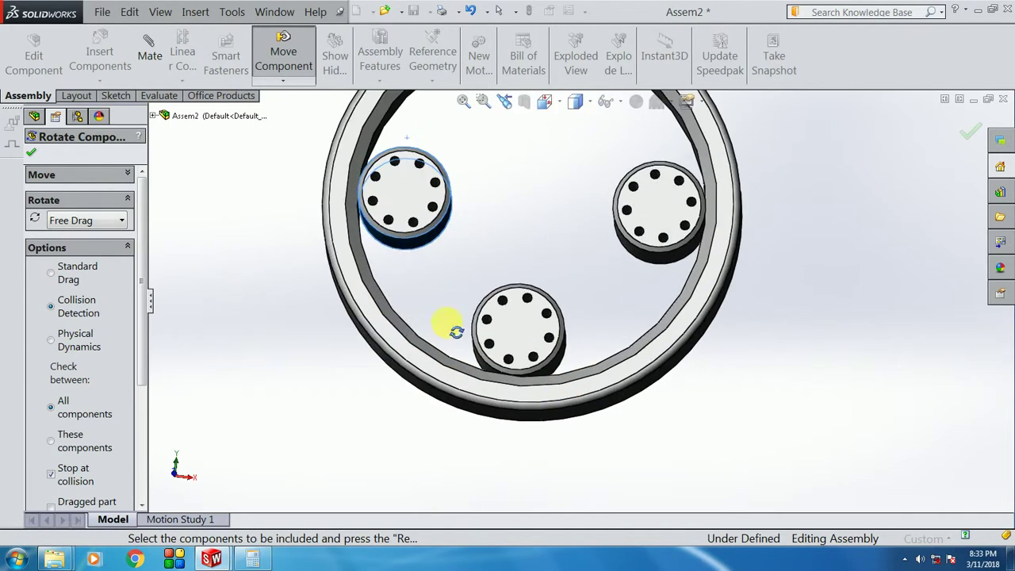
pyautogui.moveTo(398, 213)
pyautogui.mouseDown()
pyautogui.moveTo(448, 373)
pyautogui.moveTo(572, 561)
pyautogui.mouseUp()
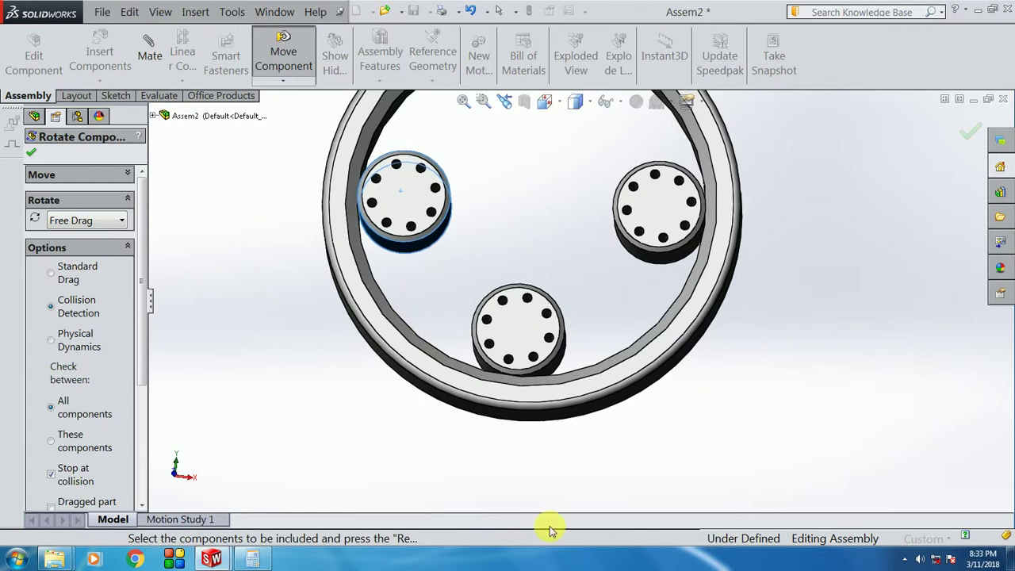
pyautogui.moveTo(449, 230)
pyautogui.mouseDown()
pyautogui.moveTo(414, 222)
pyautogui.moveTo(446, 351)
pyautogui.moveTo(547, 473)
pyautogui.moveTo(349, 345)
pyautogui.mouseUp()
pyautogui.moveTo(353, 349)
pyautogui.mouseDown(button='middle')
pyautogui.moveTo(351, 226)
pyautogui.moveTo(317, 243)
pyautogui.moveTo(421, 211)
pyautogui.mouseUp(button='middle')
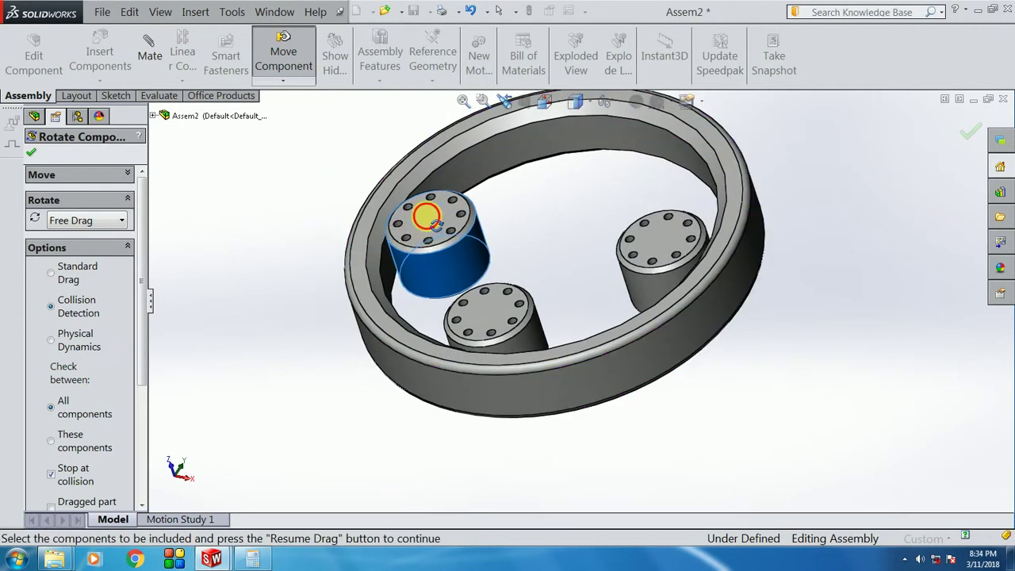
pyautogui.moveTo(421, 363)
pyautogui.mouseDown()
pyautogui.moveTo(444, 478)
pyautogui.moveTo(462, 510)
pyautogui.mouseUp()
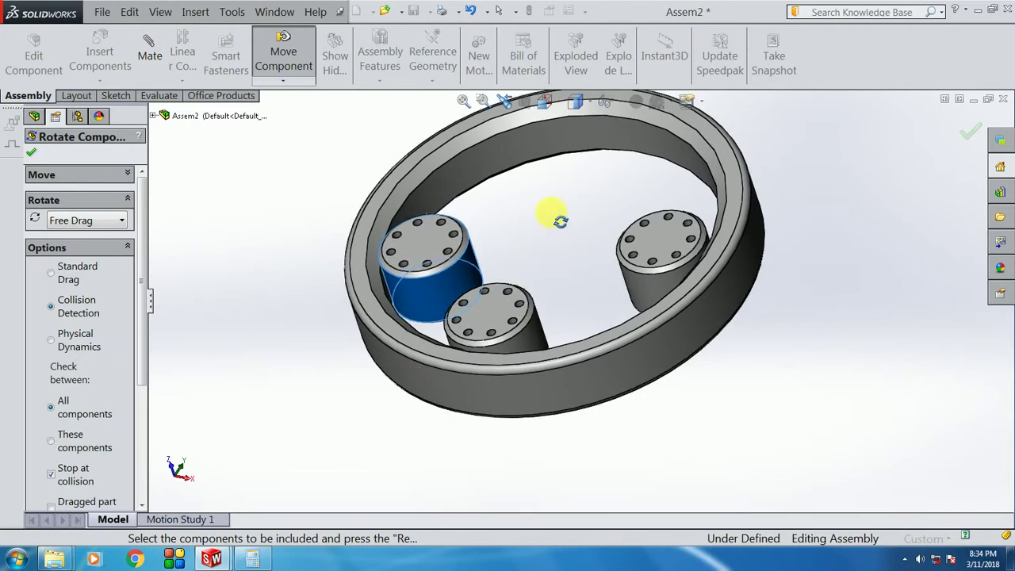
pyautogui.hotkey('ctrl', '1')
# Rotate the lower roller into the upper-left roller until collision stops it, then finish rotating.
pyautogui.moveTo(540, 365)
pyautogui.mouseDown()
pyautogui.moveTo(450, 289)
pyautogui.moveTo(471, 313)
pyautogui.mouseUp()
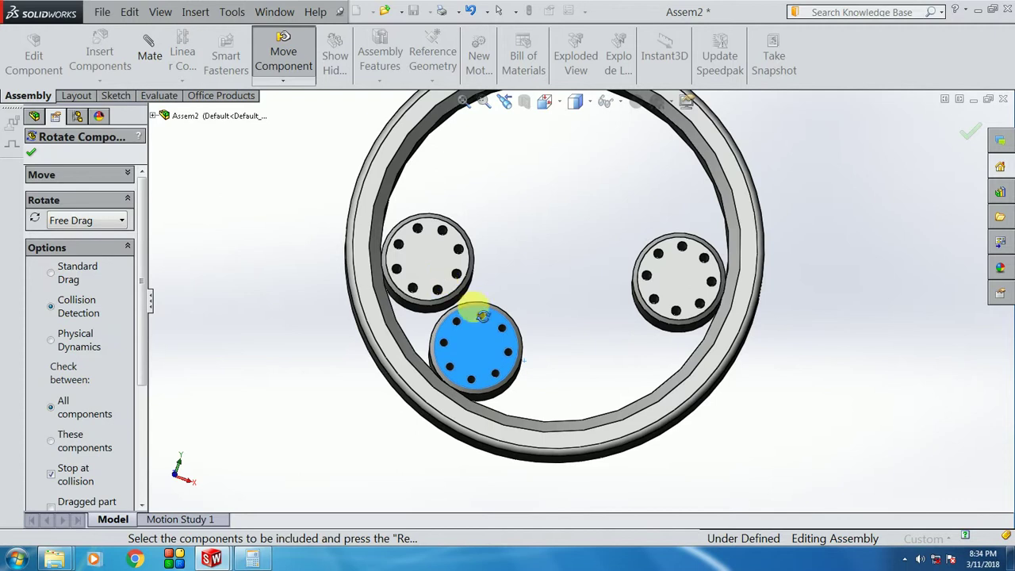
pyautogui.moveTo(550, 294); pyautogui.dragTo(509, 341, button='middle')
pyautogui.scroll(-1, 508, 342)
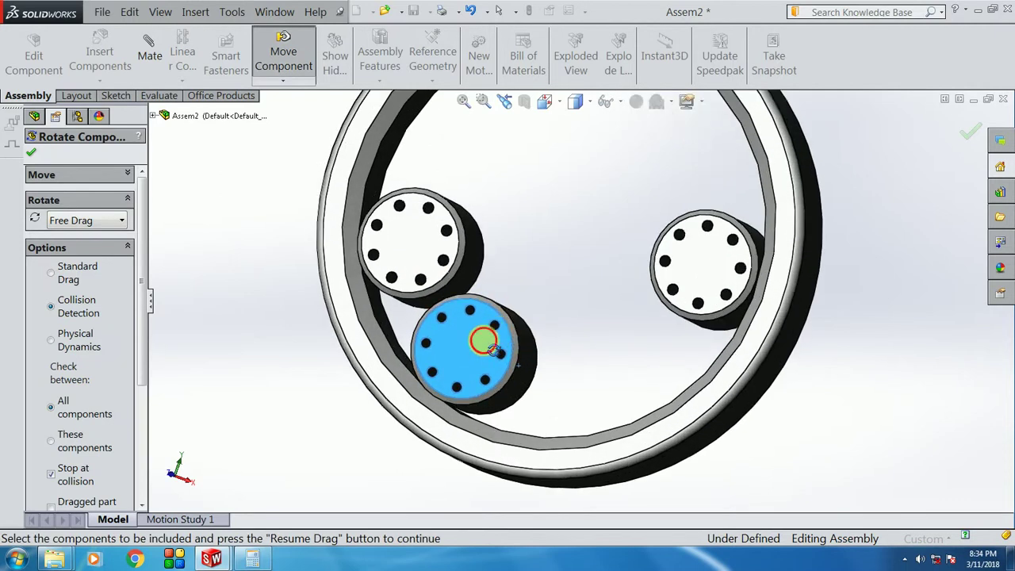
pyautogui.moveTo(482, 340); pyautogui.dragTo(473, 331)
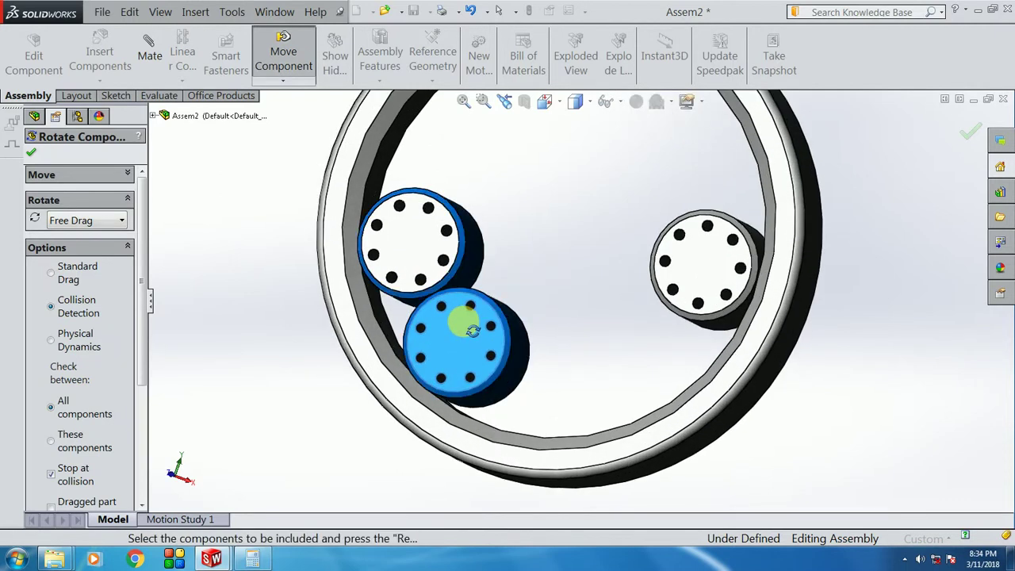
pyautogui.scroll(-1, 448, 294)
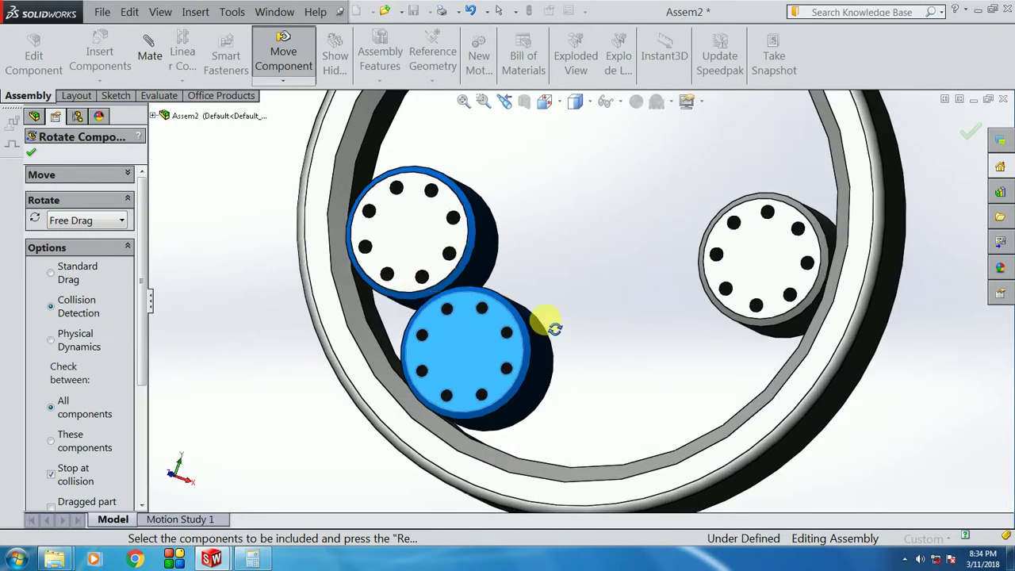
pyautogui.moveTo(459, 374)
pyautogui.mouseDown()
pyautogui.moveTo(491, 327)
pyautogui.moveTo(503, 366)
pyautogui.mouseUp()
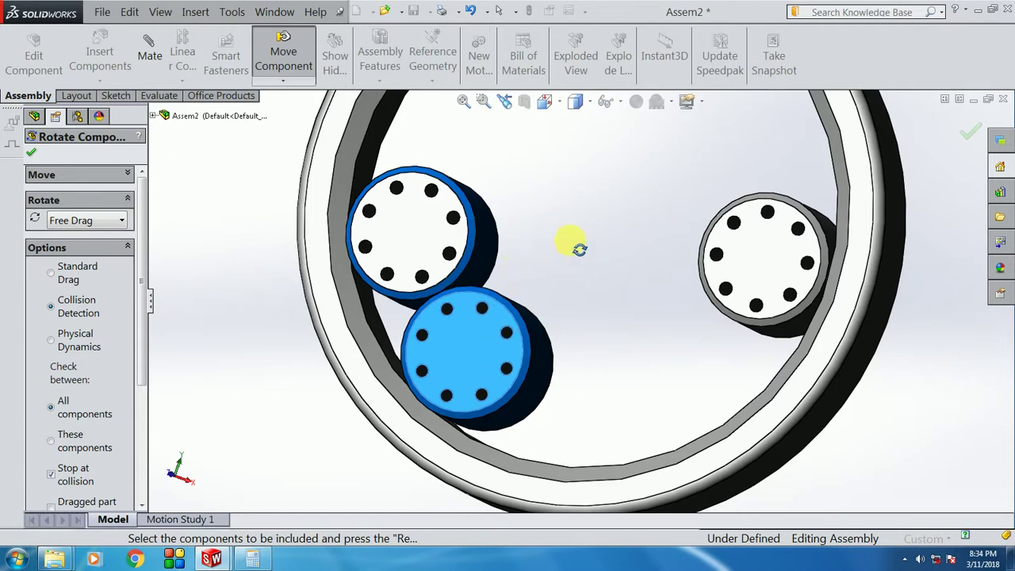
pyautogui.moveTo(752, 301); pyautogui.dragTo(750, 306)
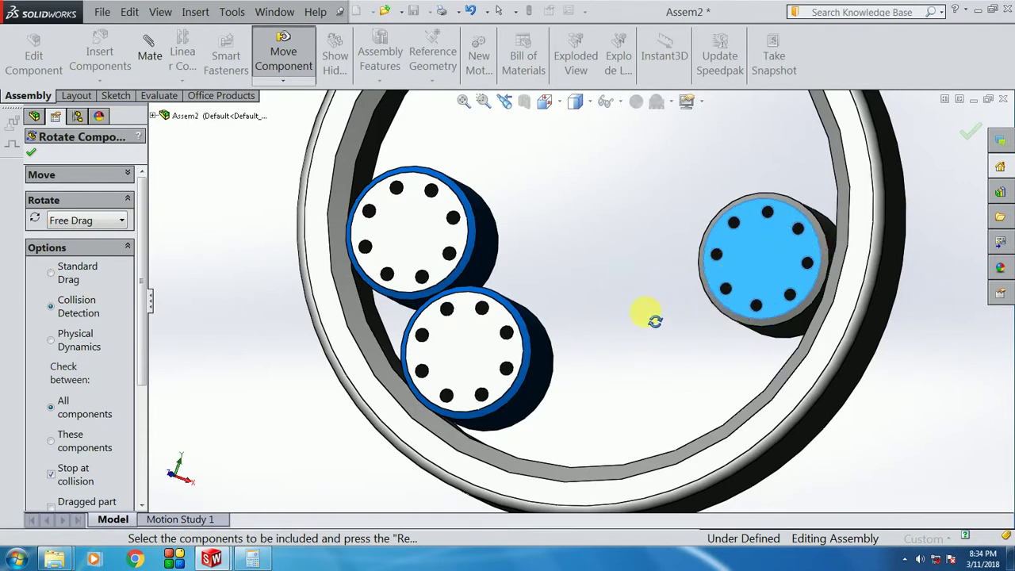
pyautogui.press('Escape')
# Drag the lower-left roller down-right so it rests on the race.
pyautogui.scroll(3, 588, 254)
pyautogui.moveTo(567, 238); pyautogui.dragTo(586, 213, button='middle')
pyautogui.click(489, 384)
pyautogui.moveTo(489, 385); pyautogui.dragTo(530, 405)
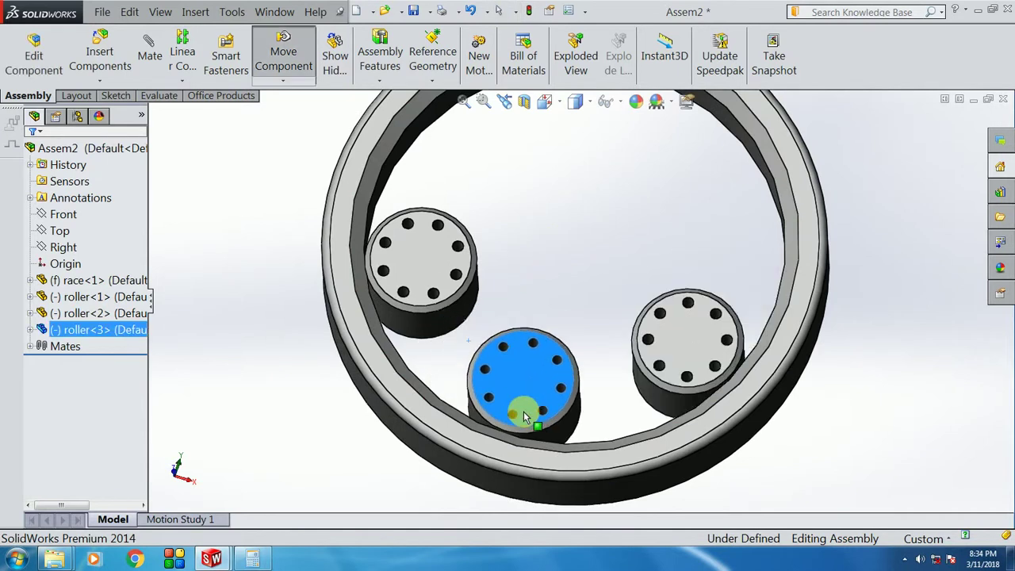
# Restart Rotate Component with Physical Dynamics selected and turn the rollers.
pyautogui.click(516, 233)
pyautogui.click(283, 81)
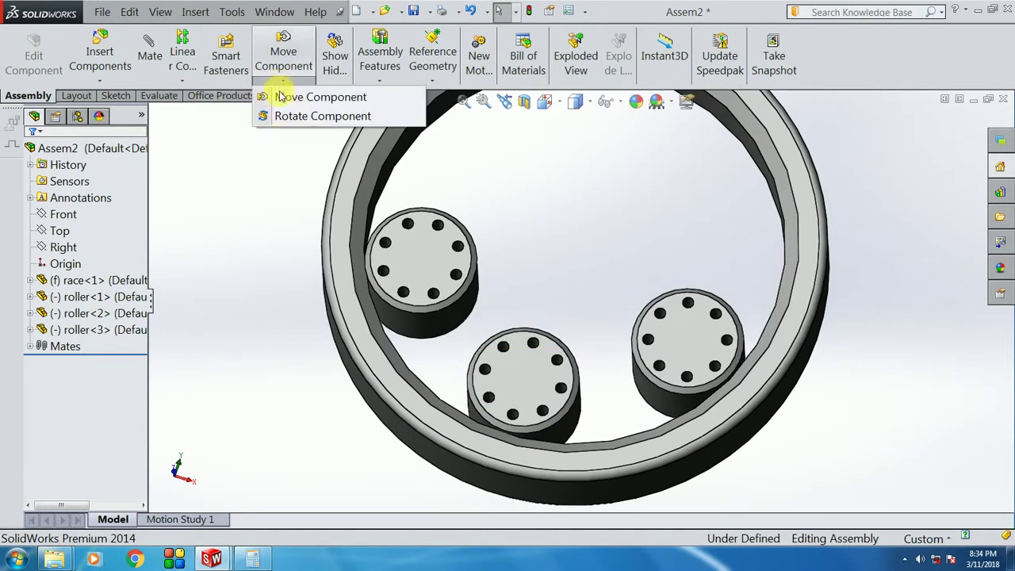
pyautogui.click(302, 119)
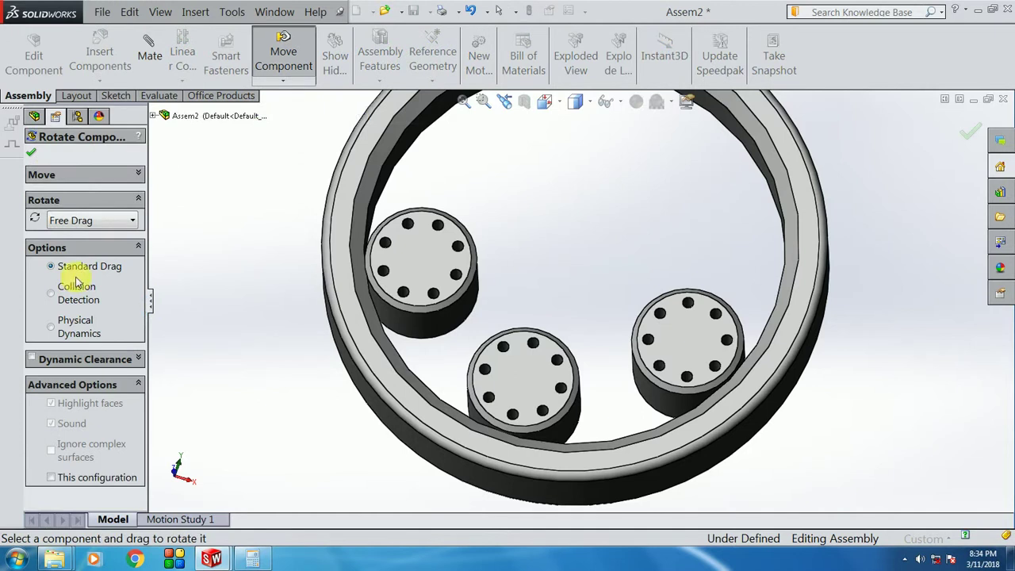
pyautogui.click(50, 333)
pyautogui.moveTo(451, 296); pyautogui.dragTo(571, 282)
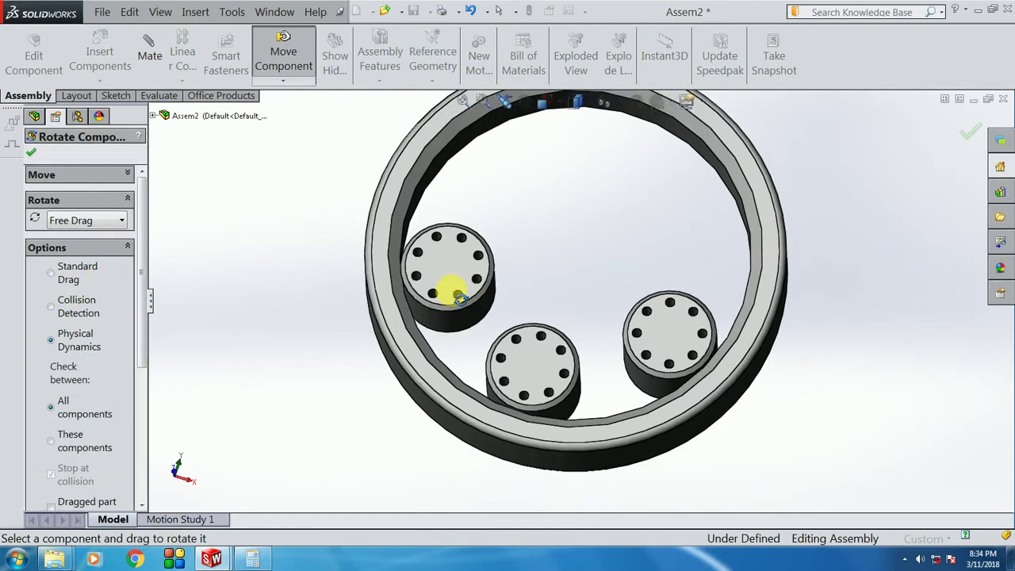
# Push the rollers around the race with one roller until they cluster at the bottom.
pyautogui.moveTo(669, 317)
pyautogui.mouseDown()
pyautogui.moveTo(611, 371)
pyautogui.moveTo(513, 347)
pyautogui.moveTo(452, 268)
pyautogui.moveTo(584, 175)
pyautogui.moveTo(517, 328)
pyautogui.moveTo(476, 328)
pyautogui.moveTo(464, 290)
pyautogui.moveTo(510, 215)
pyautogui.moveTo(543, 183)
pyautogui.moveTo(554, 214)
pyautogui.mouseUp()
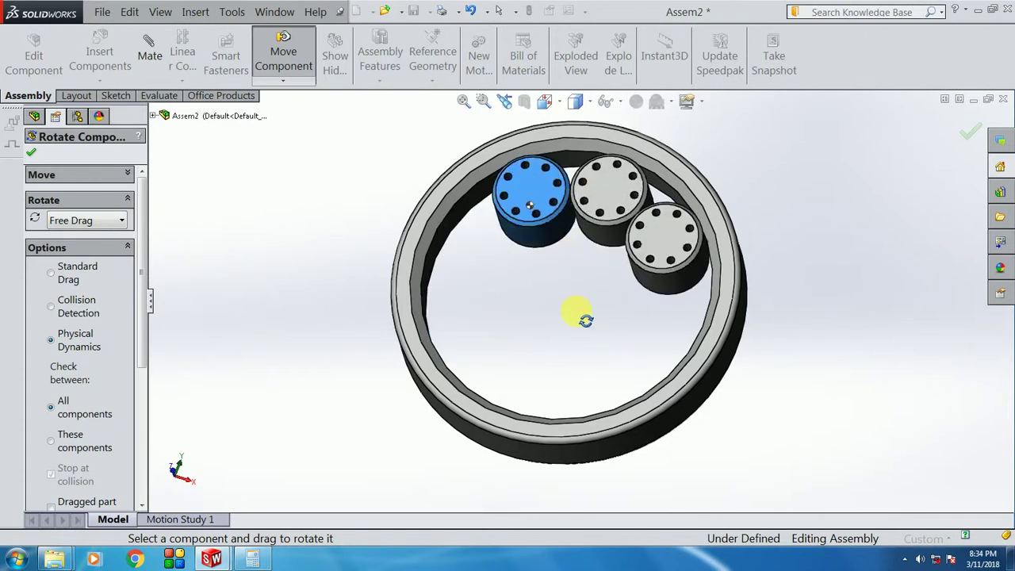
pyautogui.moveTo(676, 241)
pyautogui.mouseDown()
pyautogui.moveTo(619, 198)
pyautogui.moveTo(515, 202)
pyautogui.moveTo(512, 278)
pyautogui.mouseUp()
pyautogui.moveTo(506, 371)
pyautogui.mouseDown()
pyautogui.moveTo(466, 331)
pyautogui.moveTo(561, 194)
pyautogui.moveTo(618, 218)
pyautogui.moveTo(651, 249)
pyautogui.moveTo(674, 325)
pyautogui.moveTo(675, 181)
pyautogui.moveTo(612, 161)
pyautogui.moveTo(528, 199)
pyautogui.moveTo(516, 190)
pyautogui.moveTo(616, 199)
pyautogui.moveTo(667, 270)
pyautogui.moveTo(641, 317)
pyautogui.moveTo(589, 347)
pyautogui.moveTo(532, 344)
pyautogui.moveTo(512, 286)
pyautogui.mouseUp()
pyautogui.click(595, 398)
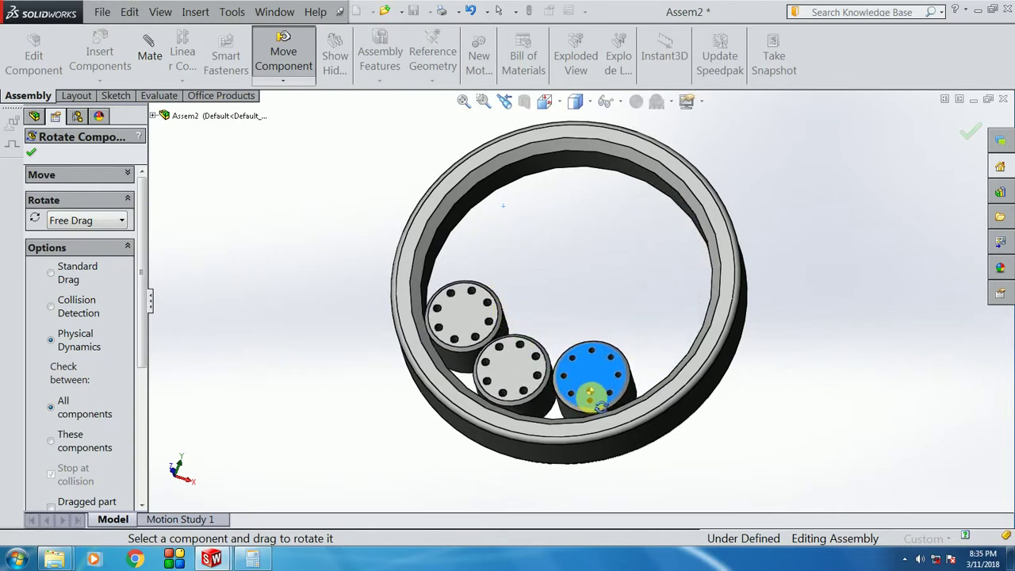
pyautogui.moveTo(495, 321)
pyautogui.mouseDown()
pyautogui.moveTo(493, 343)
pyautogui.moveTo(673, 397)
pyautogui.moveTo(751, 281)
pyautogui.mouseUp()
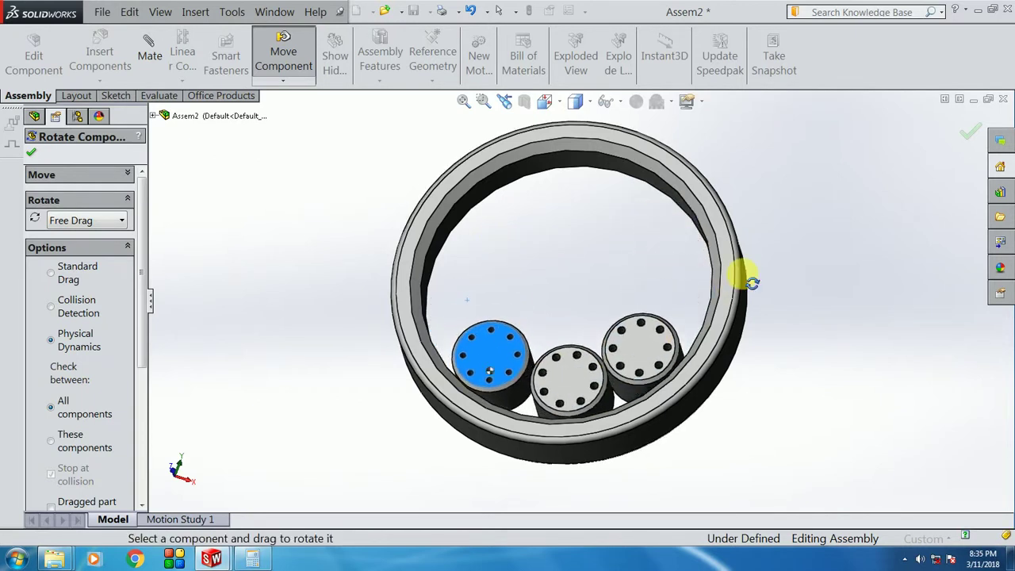
pyautogui.moveTo(296, 292)
pyautogui.mouseDown(button='middle')
pyautogui.moveTo(594, 256)
pyautogui.moveTo(344, 150)
pyautogui.mouseUp(button='middle')
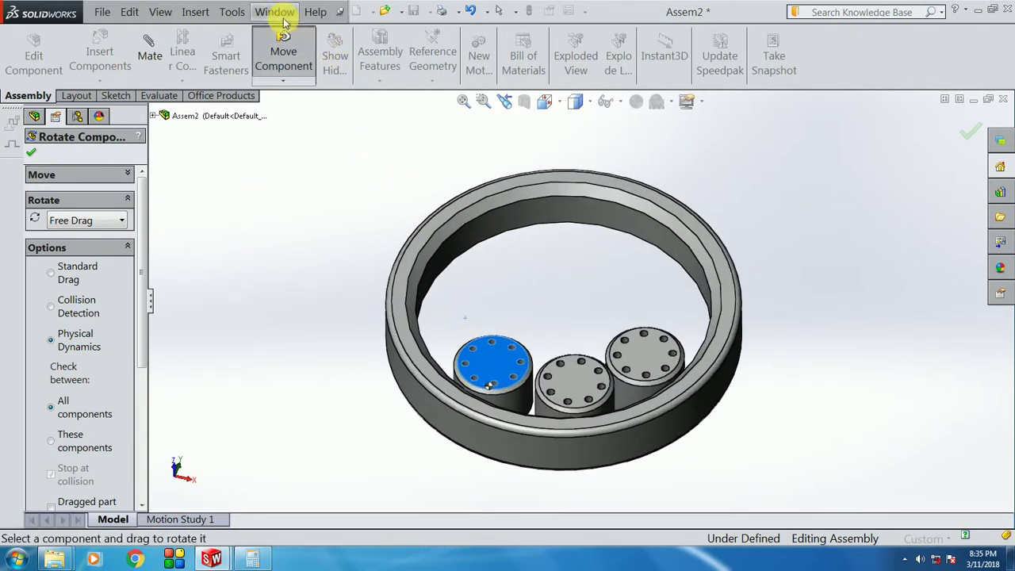
# Close Rotate Component and switch to the 1 GKR 3D CADD part window.
pyautogui.click(278, 13)
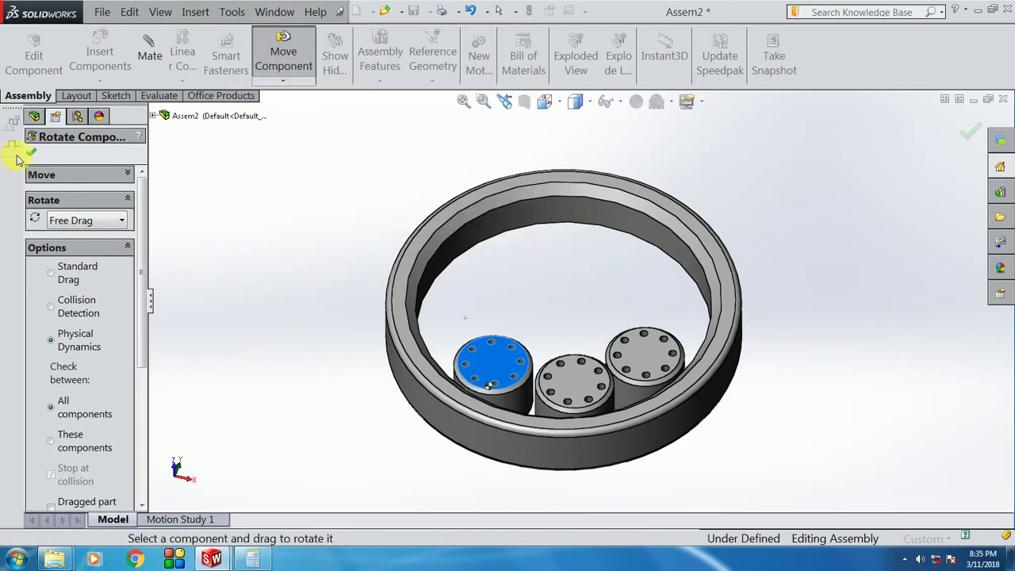
pyautogui.click(31, 152)
pyautogui.click(274, 11)
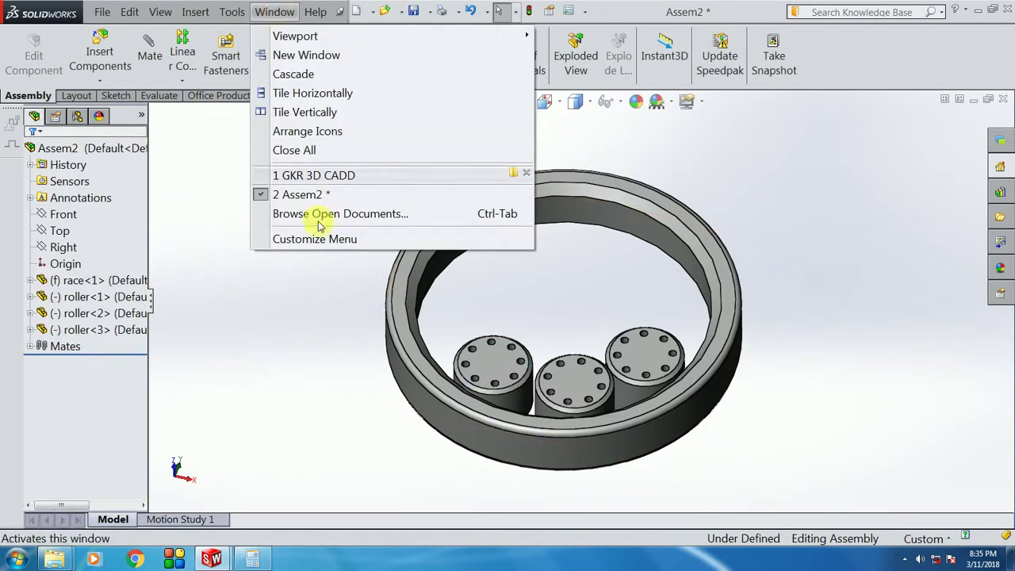
pyautogui.click(333, 174)
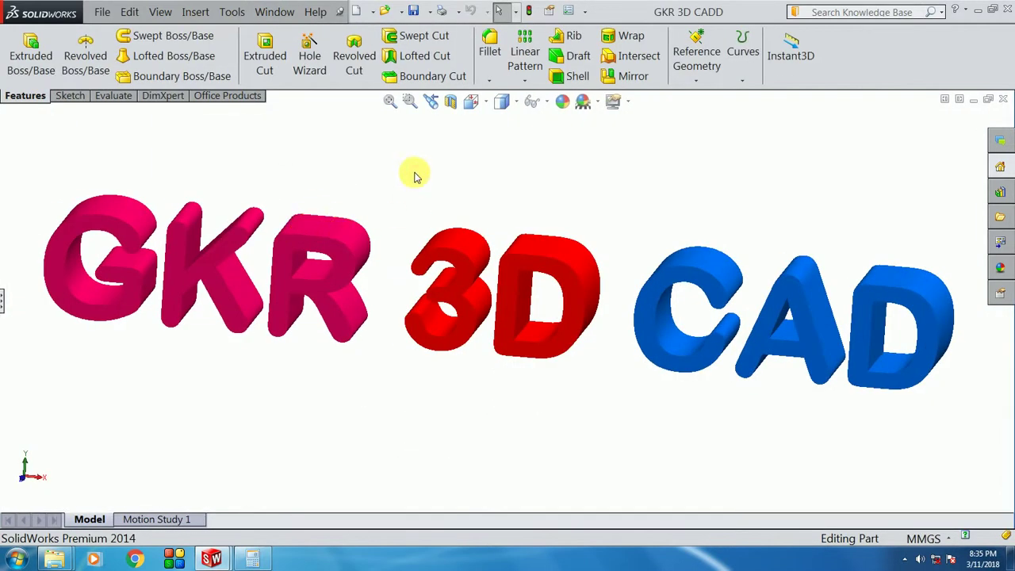